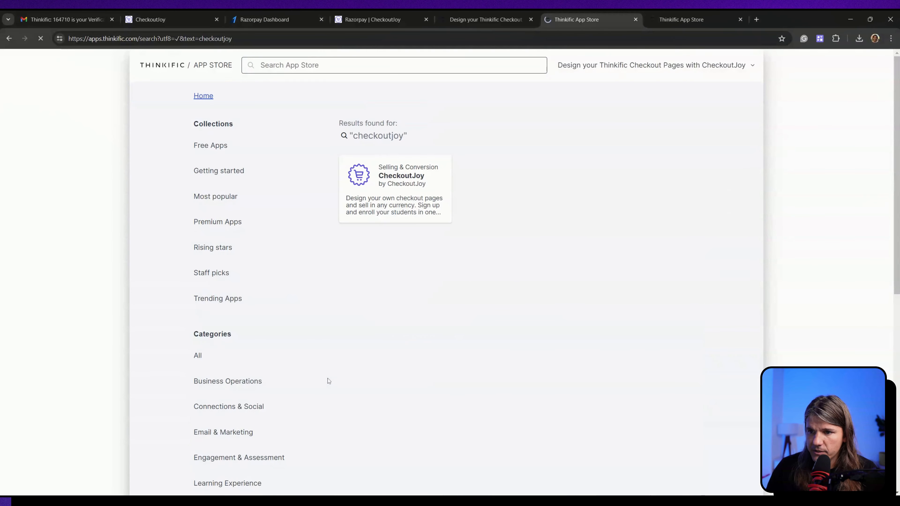
Step: Install the CheckoutJoy app from its Thinkific App Store details page
left_click(416, 193)
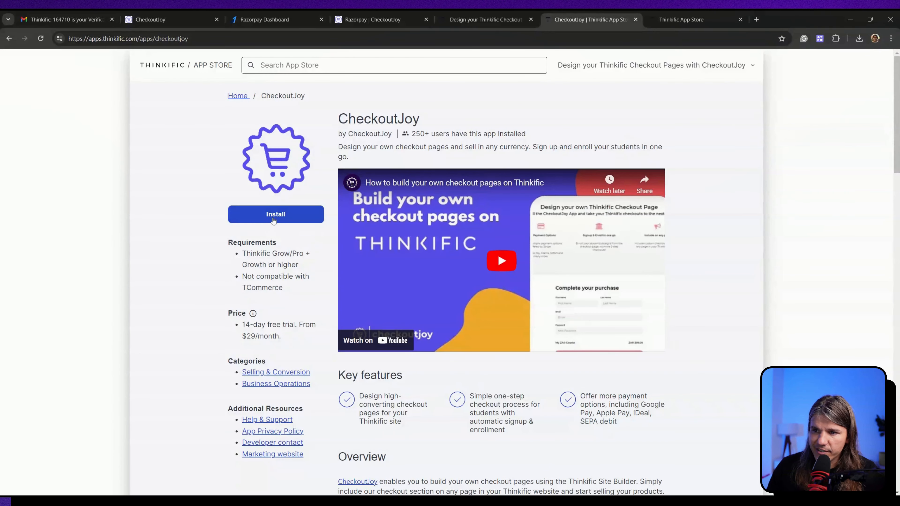
left_click(273, 220)
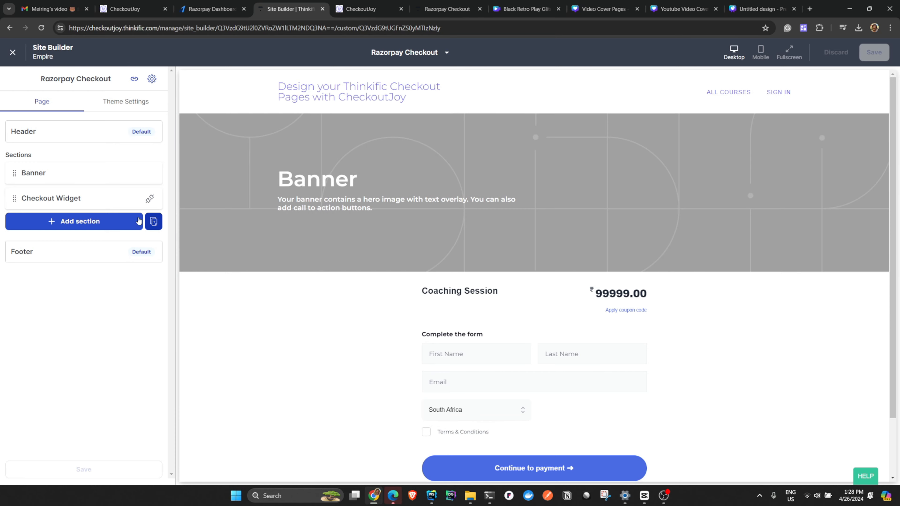
Step: Add another Checkout Widget section from the CheckoutJoy group to the Razorpay Checkout page
left_click(95, 221)
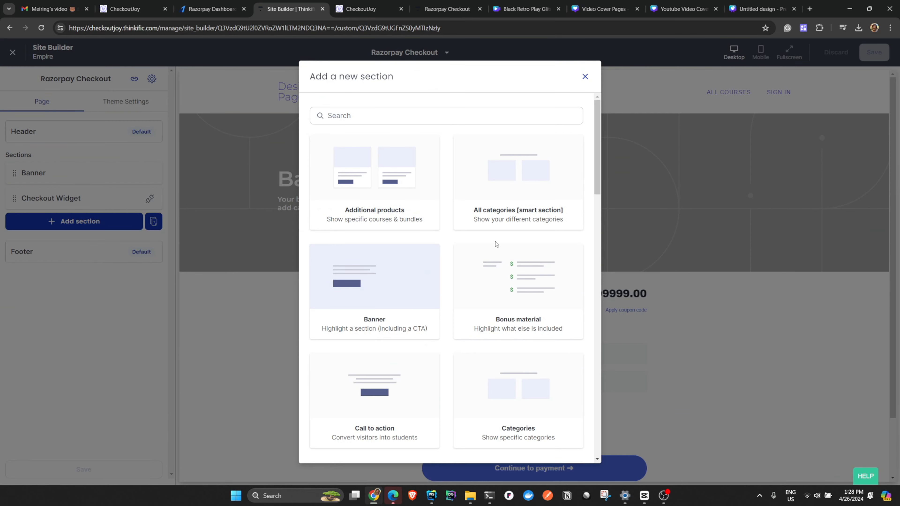
scroll(496, 248, "down", 10)
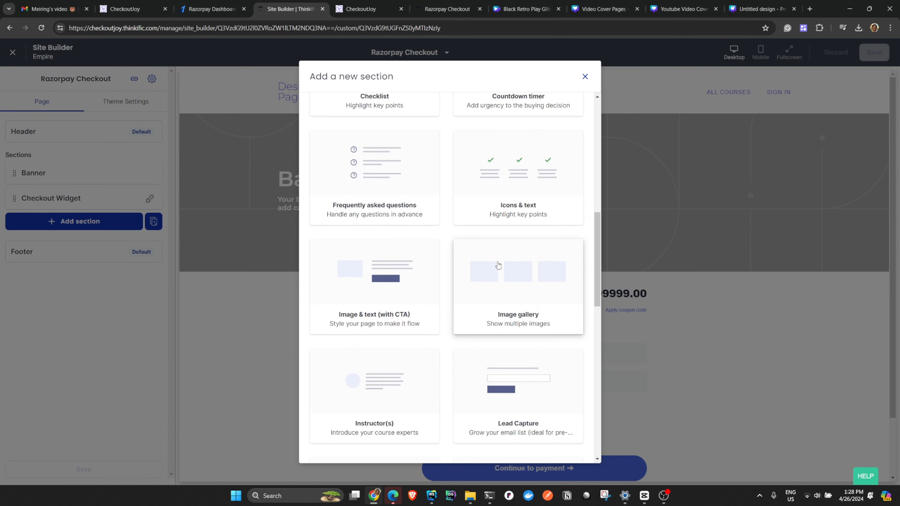
scroll(498, 265, "down", 15)
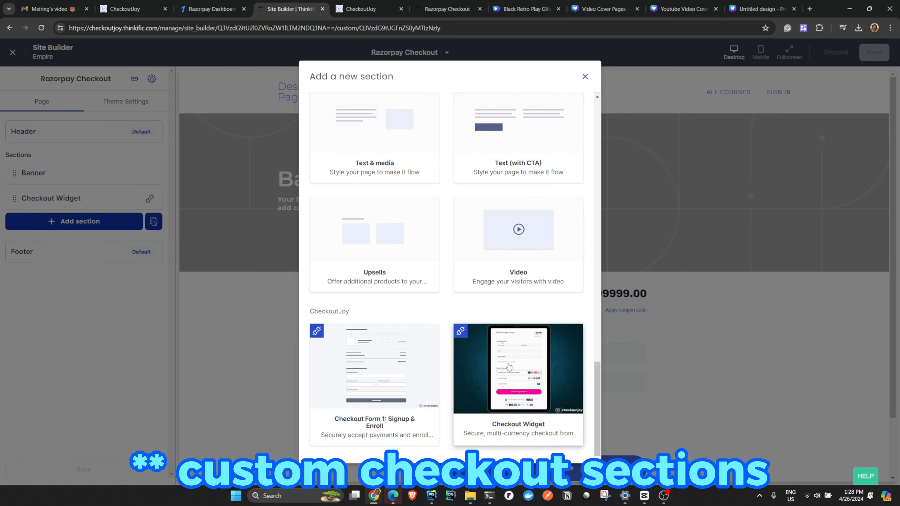
left_click(527, 381)
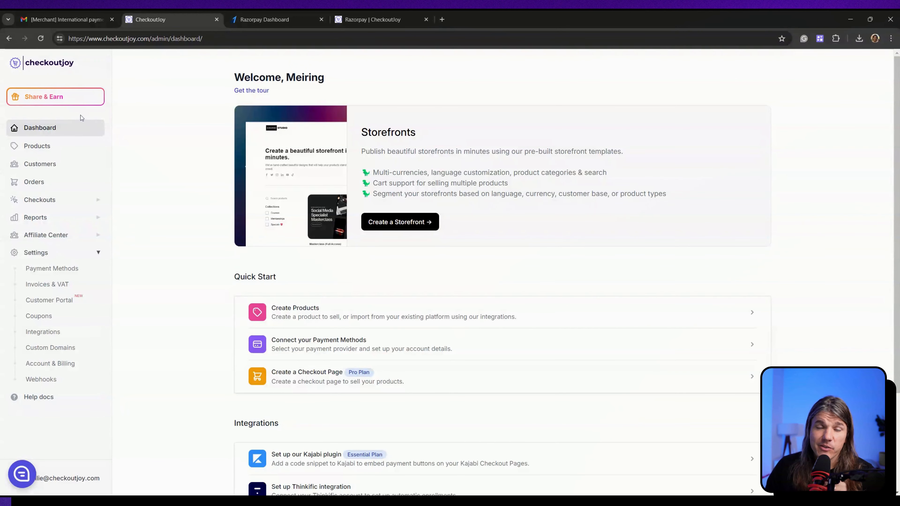
Step: Create a new checkout widget, Checkout 7, from the Checkouts > Widgets list
left_click(87, 201)
left_click(36, 251)
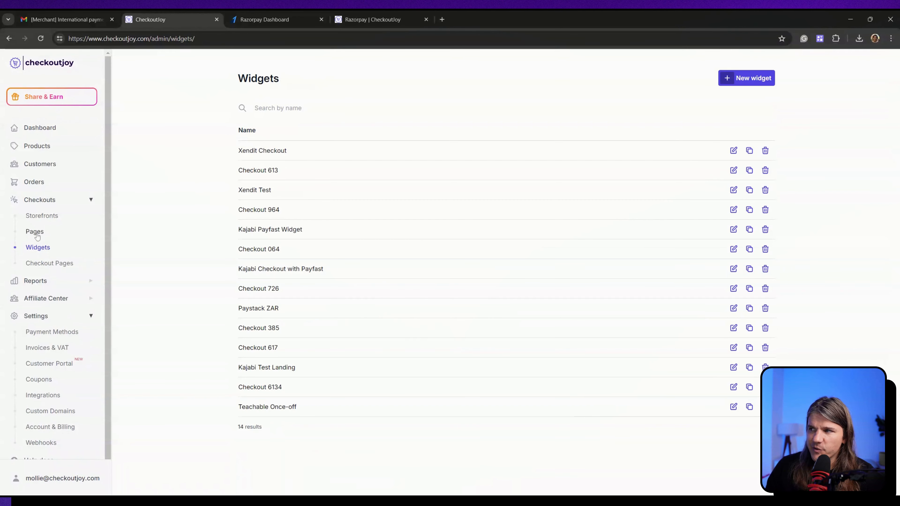
left_click(743, 78)
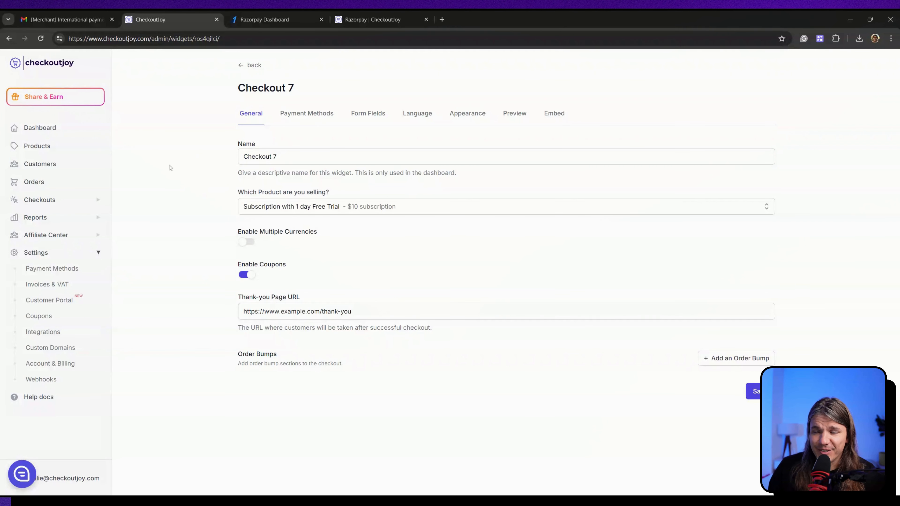
Step: Rename the widget to 'Razorpay Checkout' and select the ₹99999 Coaching Session product
triple_click(240, 157)
key("BackSpace")
type("Razorpay Checkout")
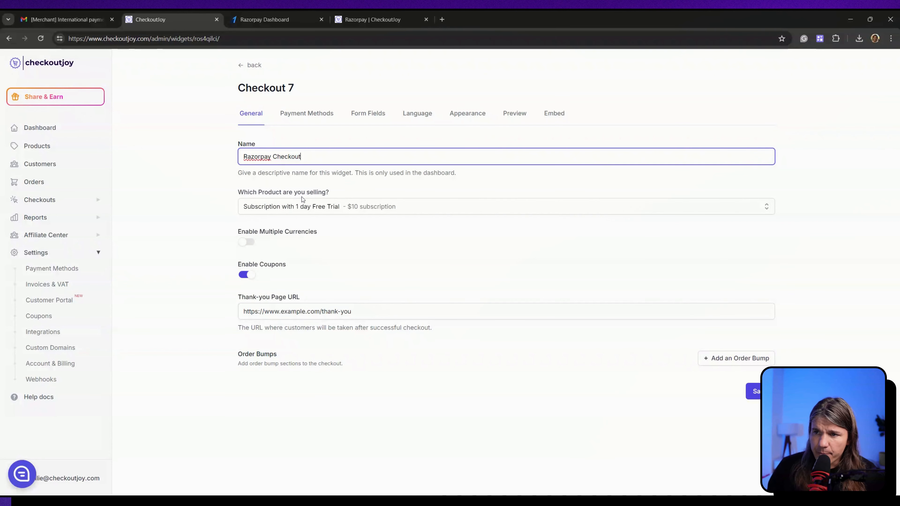
left_click(307, 208)
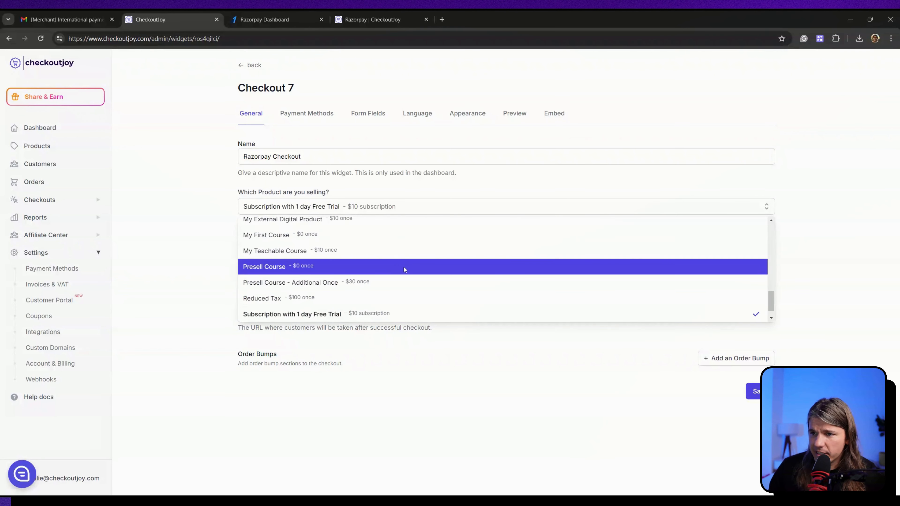
scroll(404, 268, "up", 5)
scroll(485, 288, "down", 1)
scroll(485, 288, "down", 3)
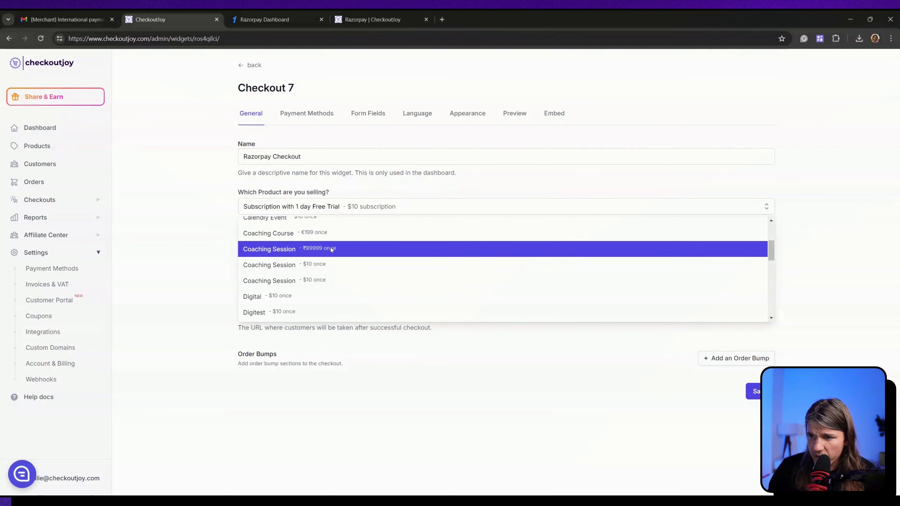
left_click(331, 250)
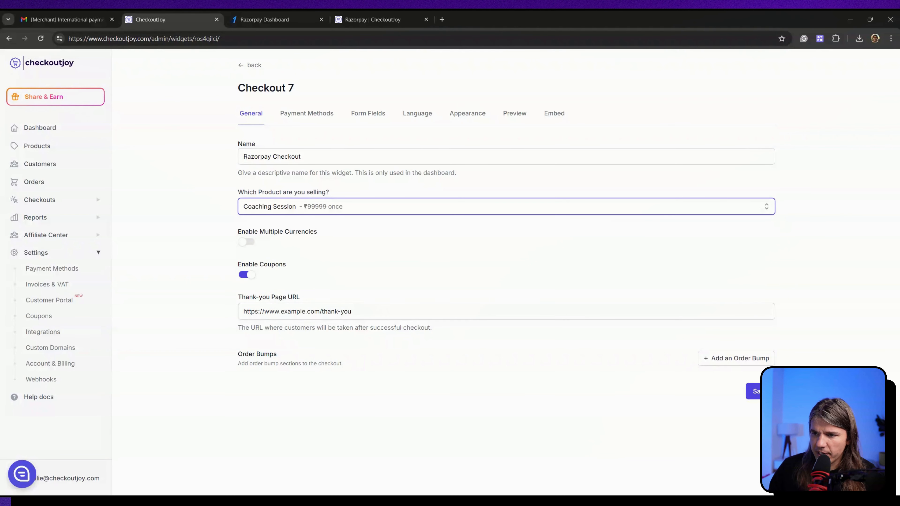
left_click_drag(240, 301, 307, 301)
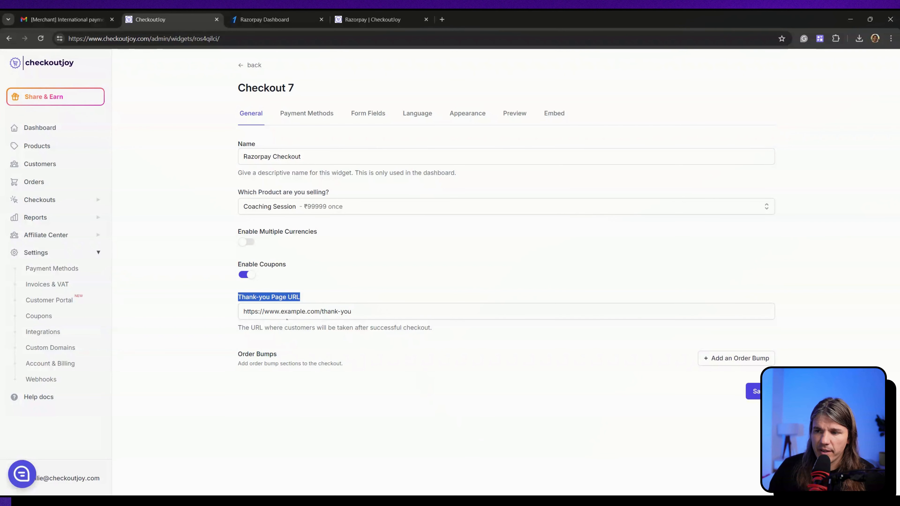
left_click_drag(356, 311, 281, 312)
type("check")
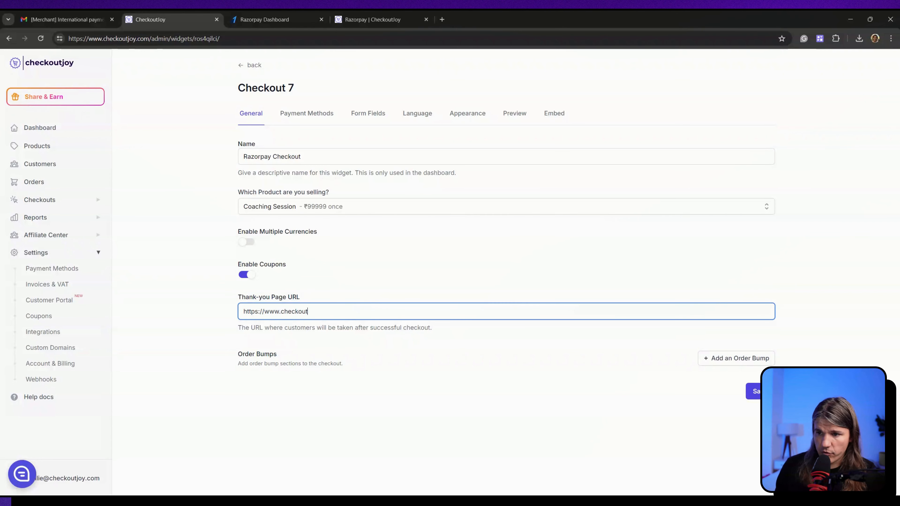
type("out")
key("Down")
key("Return")
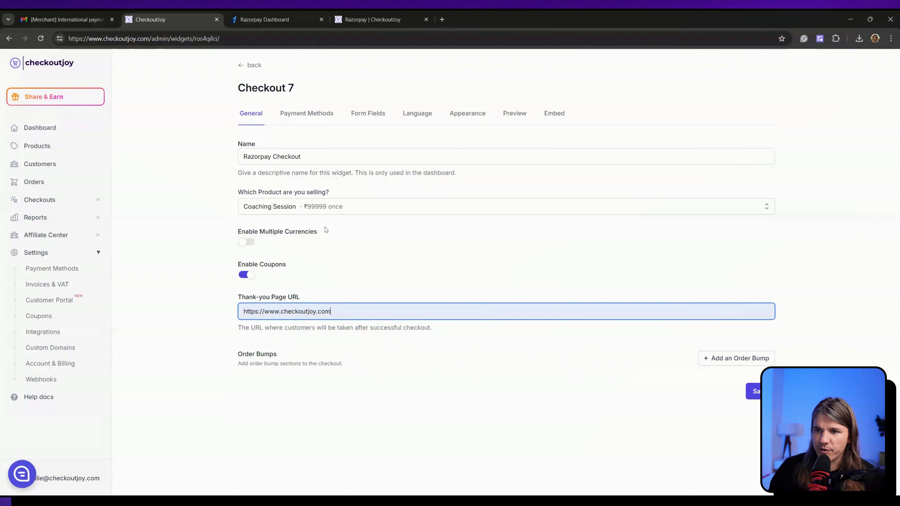
left_click(754, 392)
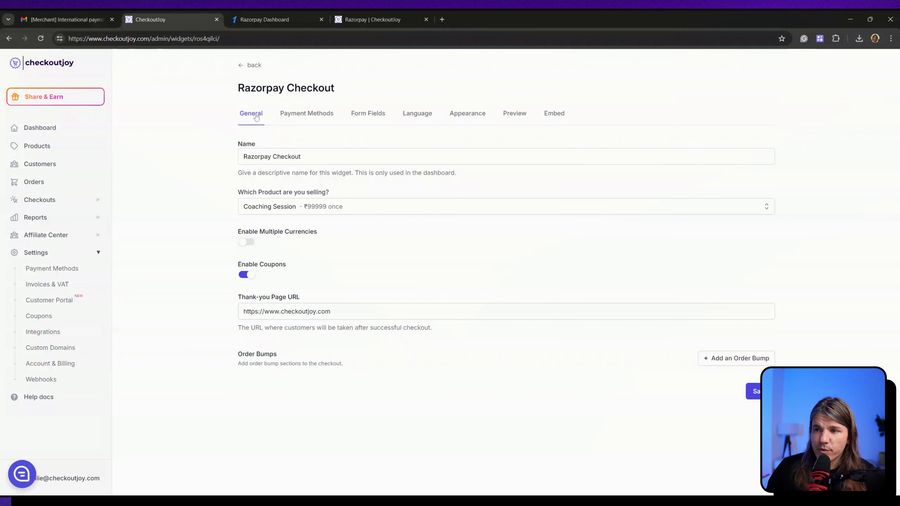
Step: Enable Razorpay as the widget's payment method and save it
left_click(305, 114)
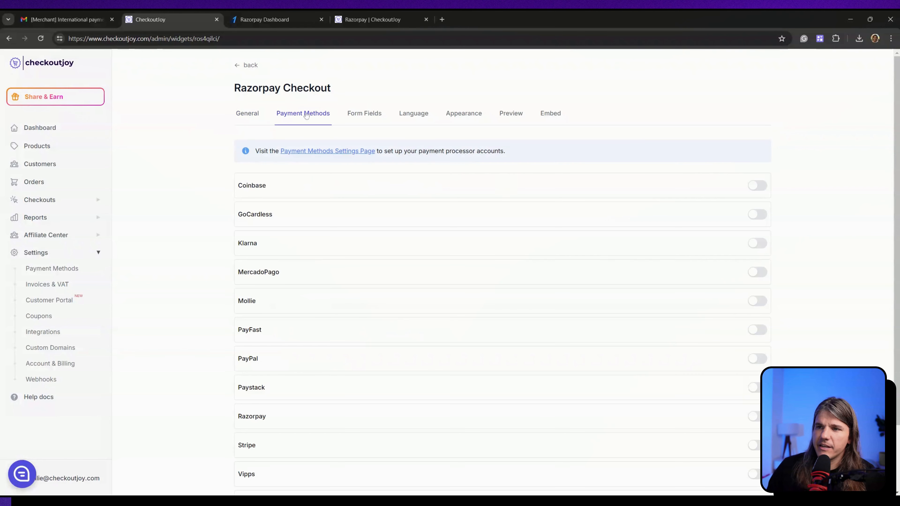
scroll(372, 279, "down", 1)
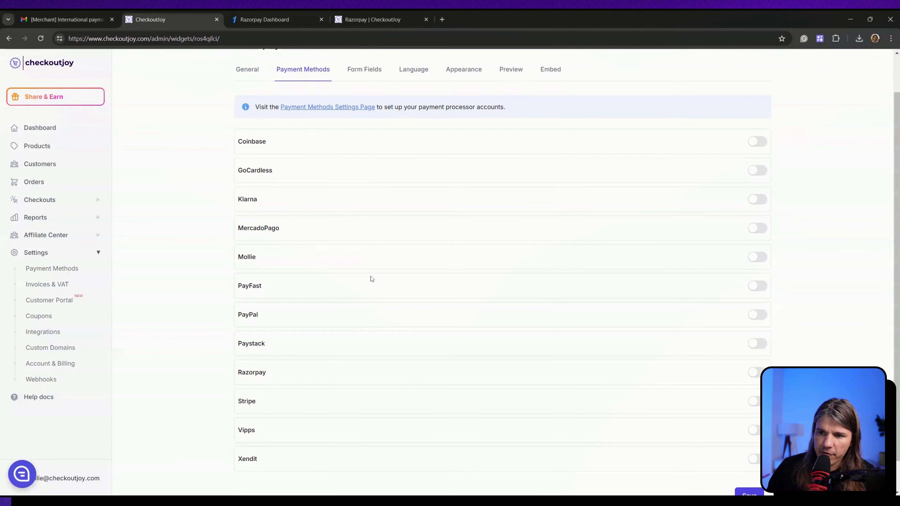
scroll(372, 279, "down", 1)
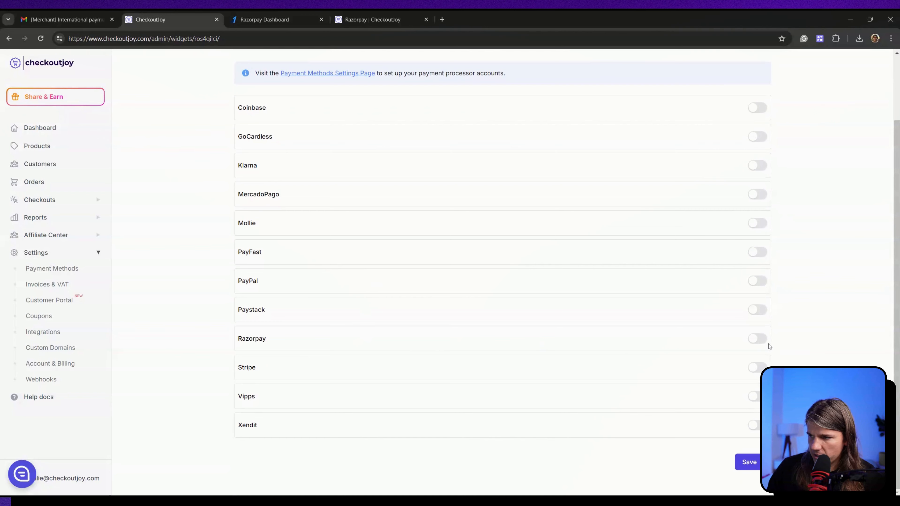
left_click(758, 339)
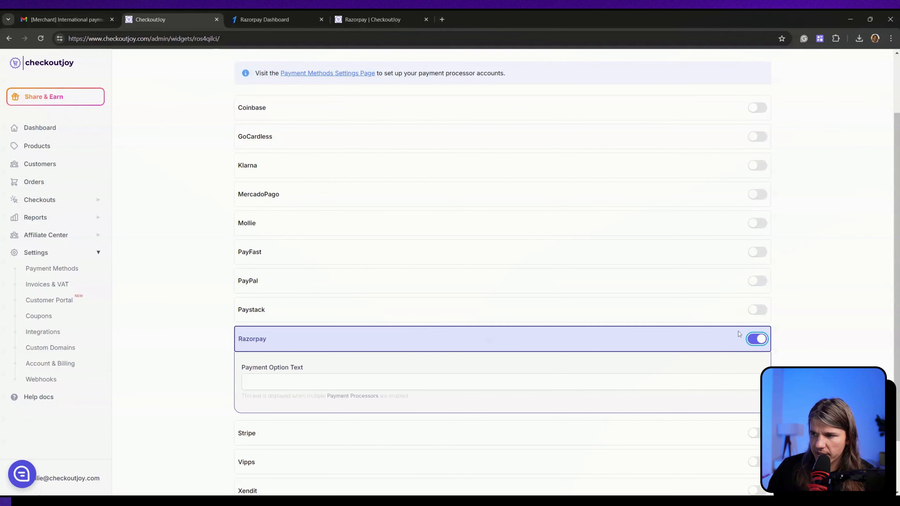
scroll(774, 346, "down", 2)
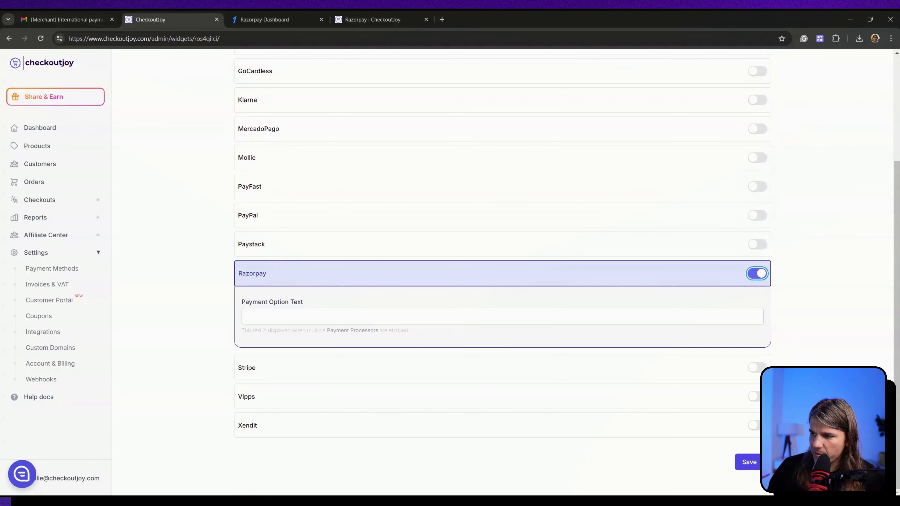
left_click(740, 463)
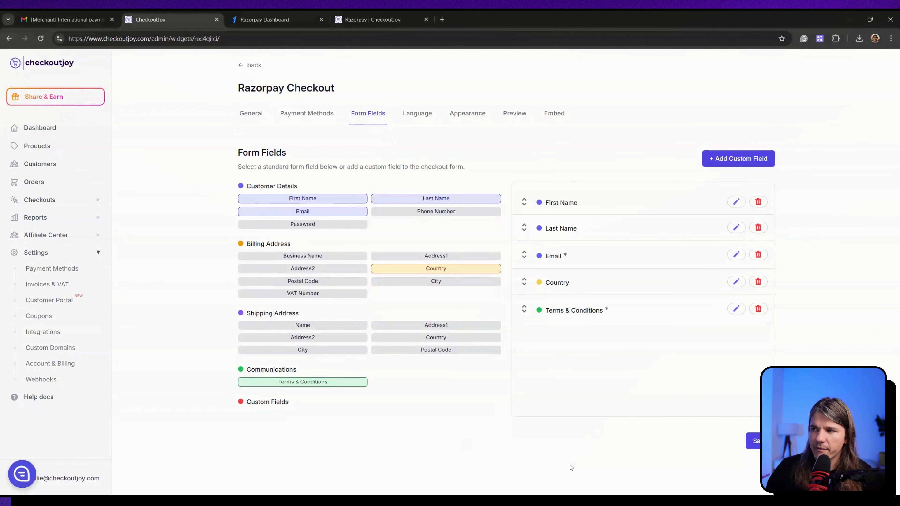
Step: Review language settings, keep the Inline layout, and preview the ₹99999.00 Coaching Session checkout
left_click(419, 121)
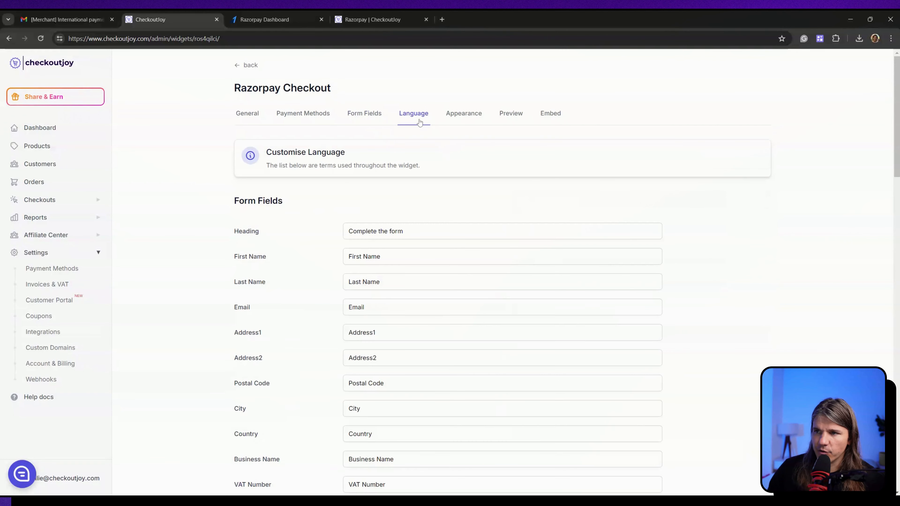
scroll(465, 281, "down", 8)
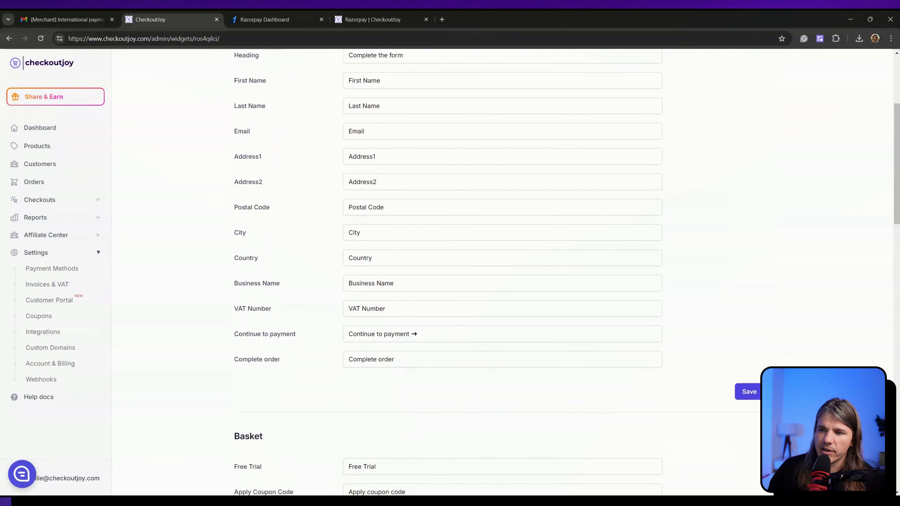
scroll(467, 283, "down", 10)
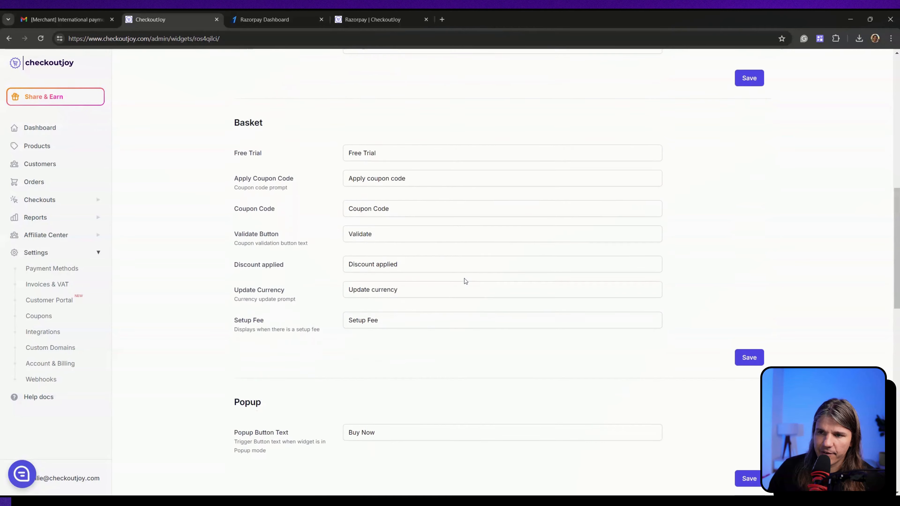
scroll(467, 282, "up", 10)
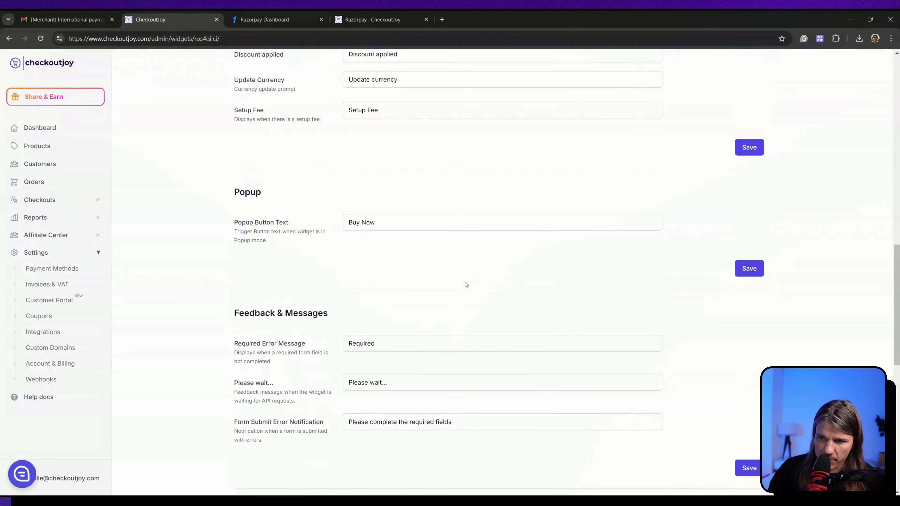
scroll(457, 312, "up", 5)
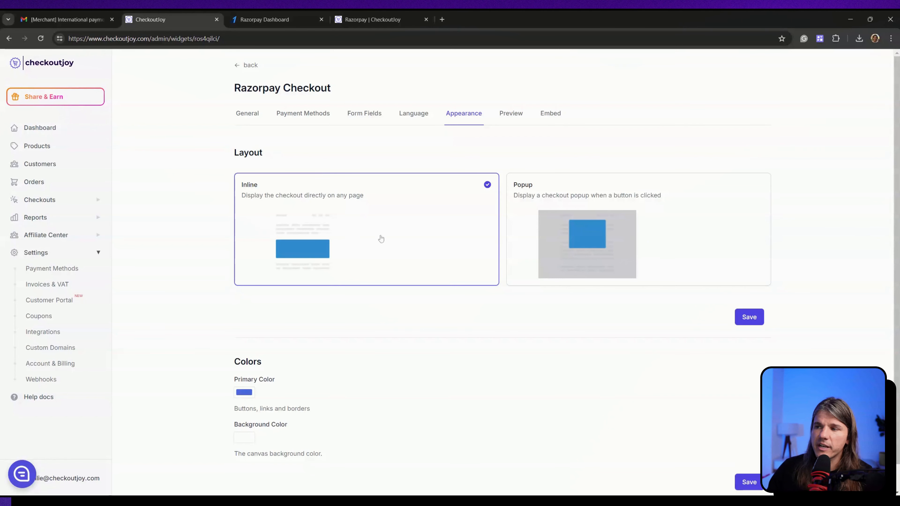
left_click(579, 189)
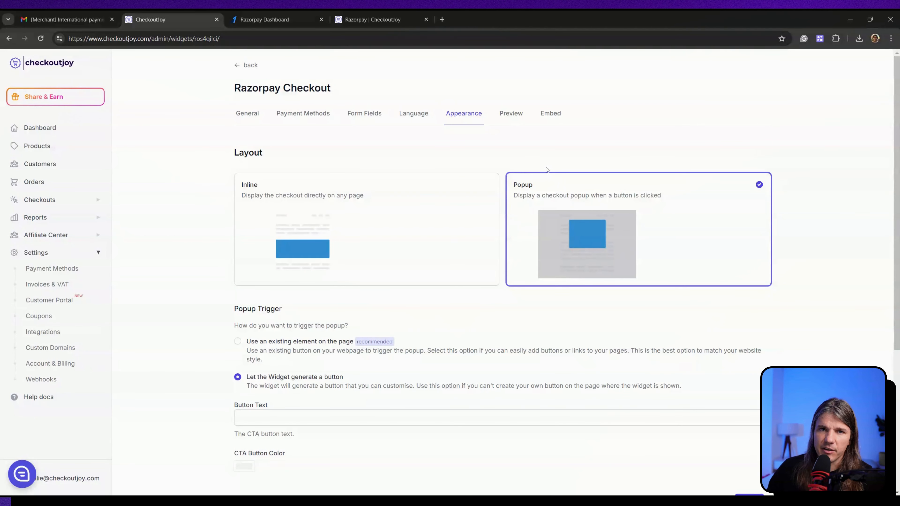
left_click(354, 218)
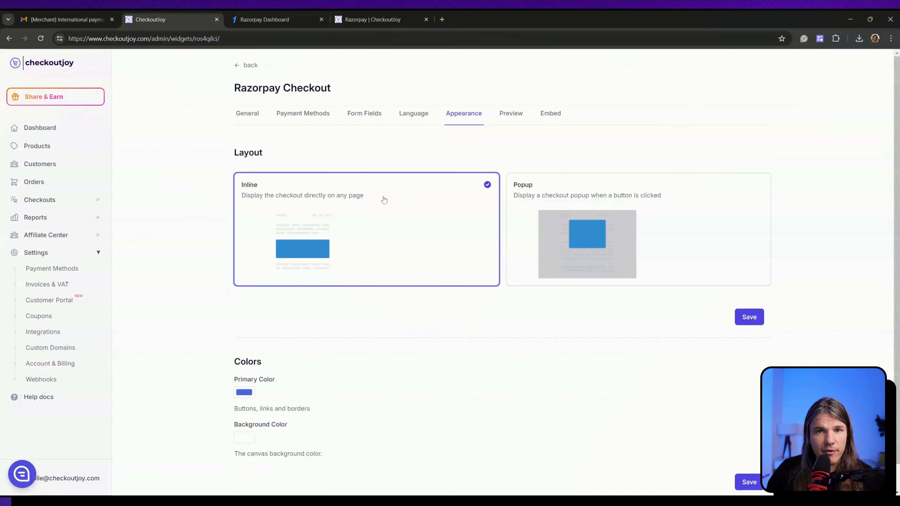
left_click(510, 113)
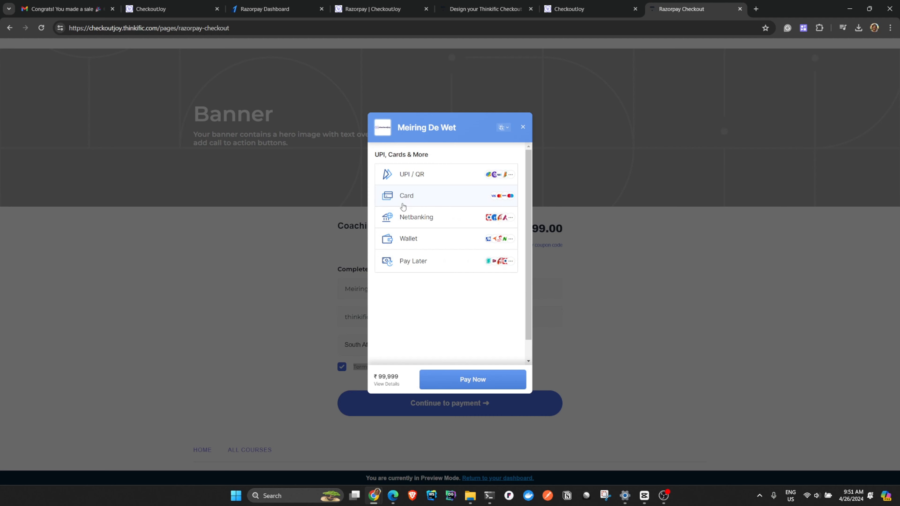
Step: Browse Netbanking and Wallet options in the ₹99,999 Razorpay window and choose JioMoney
left_click(410, 220)
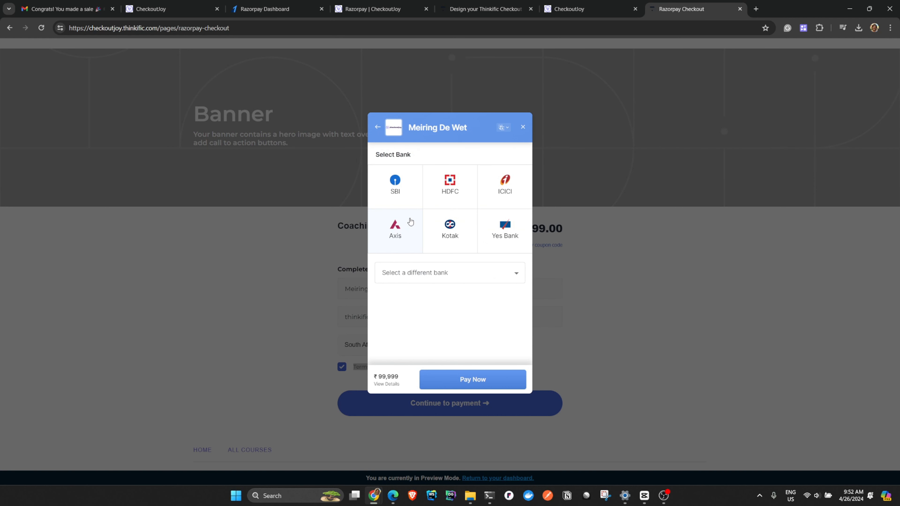
left_click(378, 128)
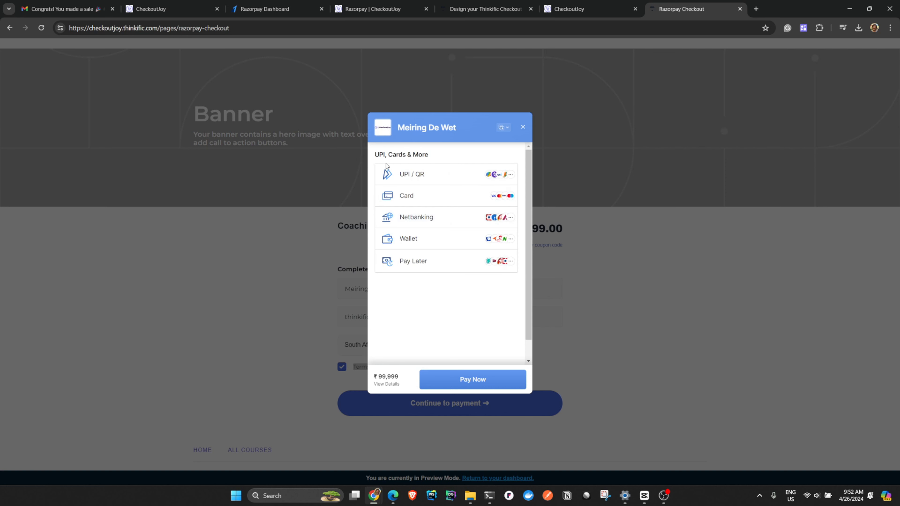
left_click(405, 240)
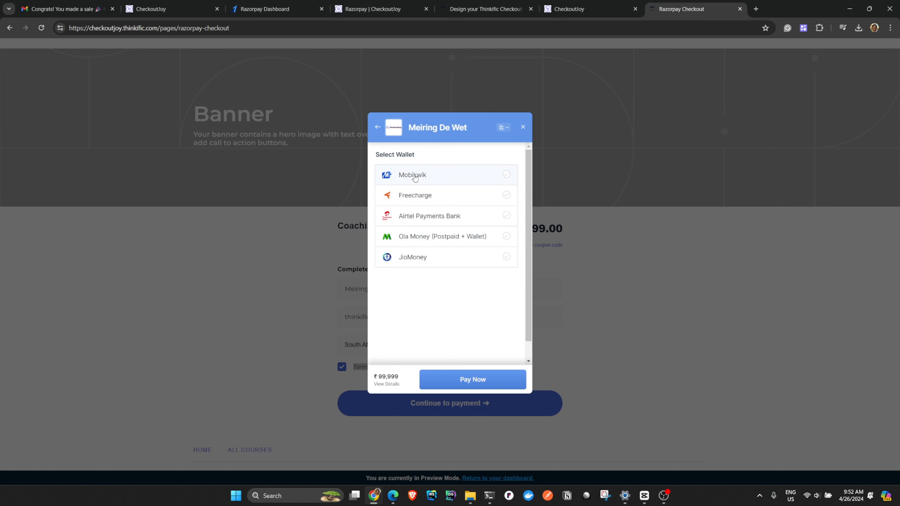
left_click(410, 262)
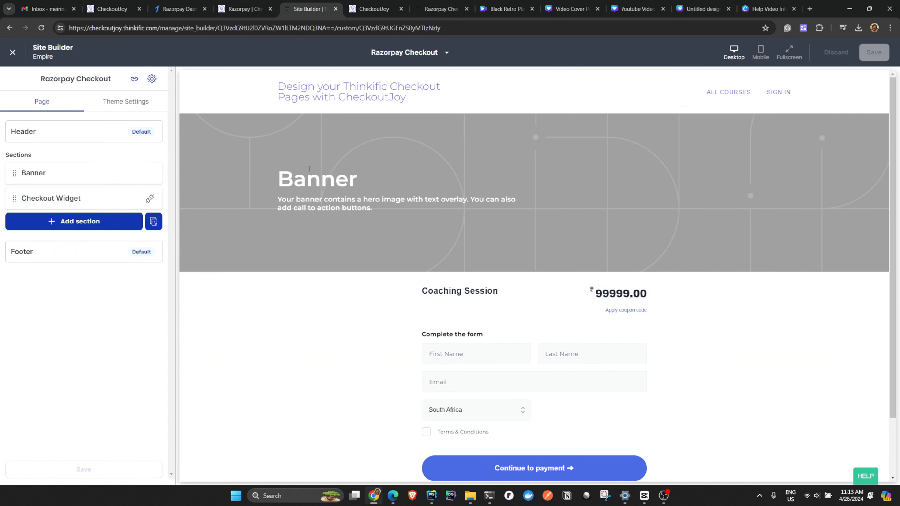
Step: Expand the Checkout Widget section's Widget Settings and focus its Widget ID and Widget Key fields
left_click(89, 199)
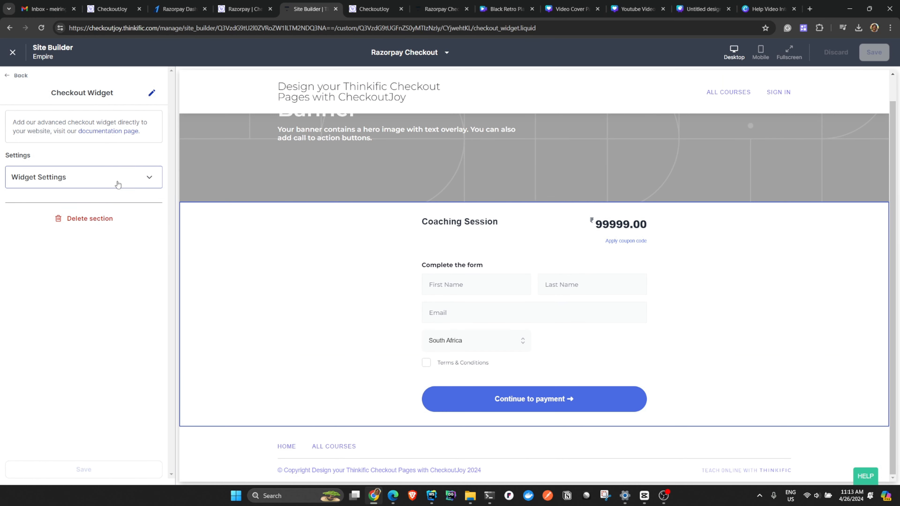
left_click(133, 183)
left_click(96, 216)
left_click(134, 275)
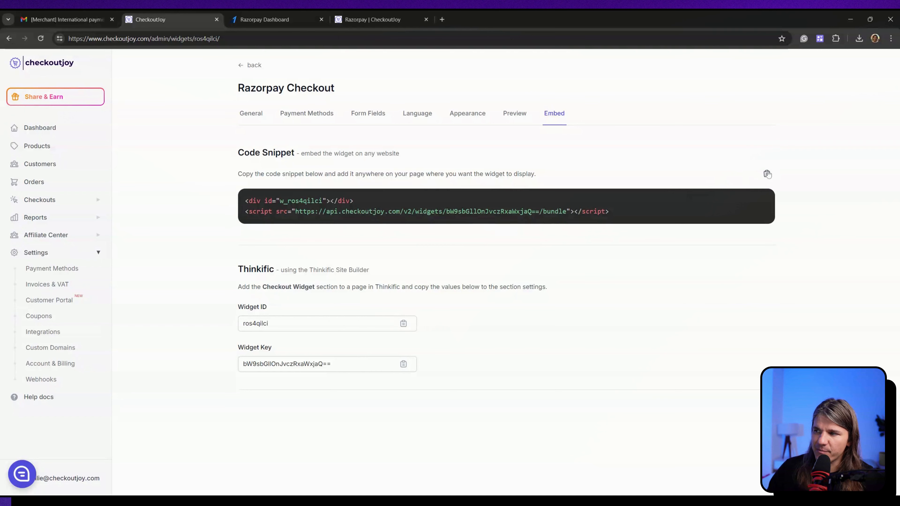
Step: Copy the Razorpay Checkout widget's embed code snippet from the Embed tab
left_click(767, 174)
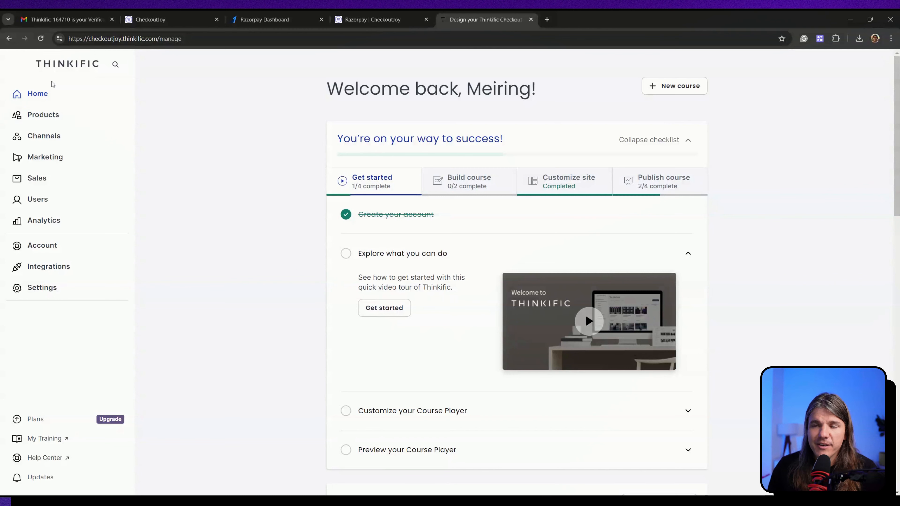
Step: Create a custom website page named 'Razorpay Checkout' and open it in Site Builder
left_click(56, 139)
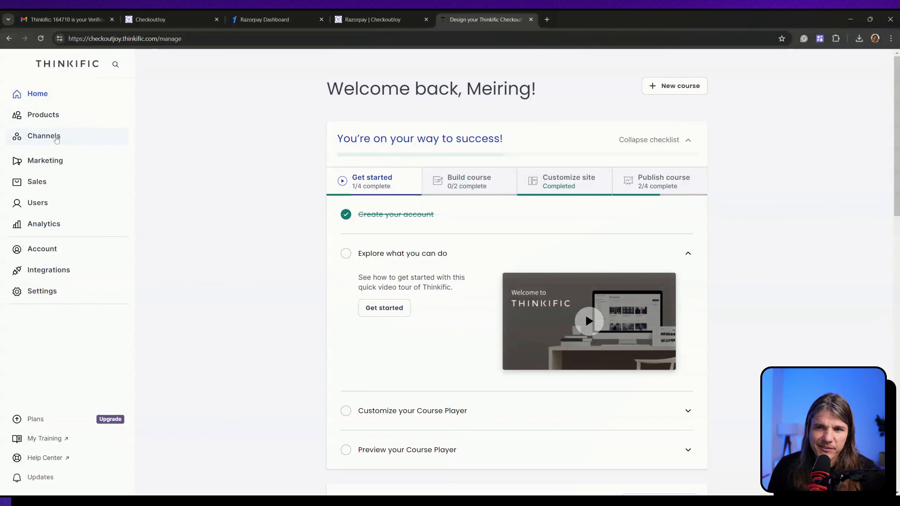
left_click(43, 160)
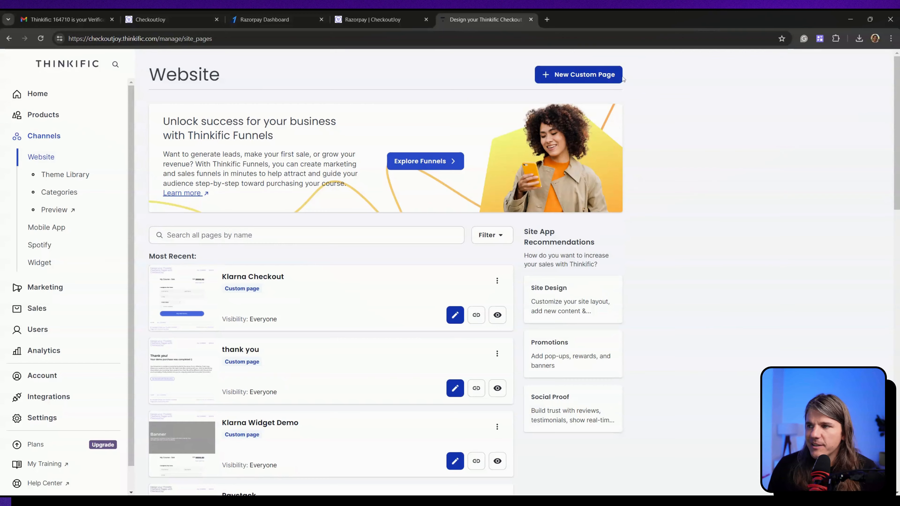
left_click(604, 78)
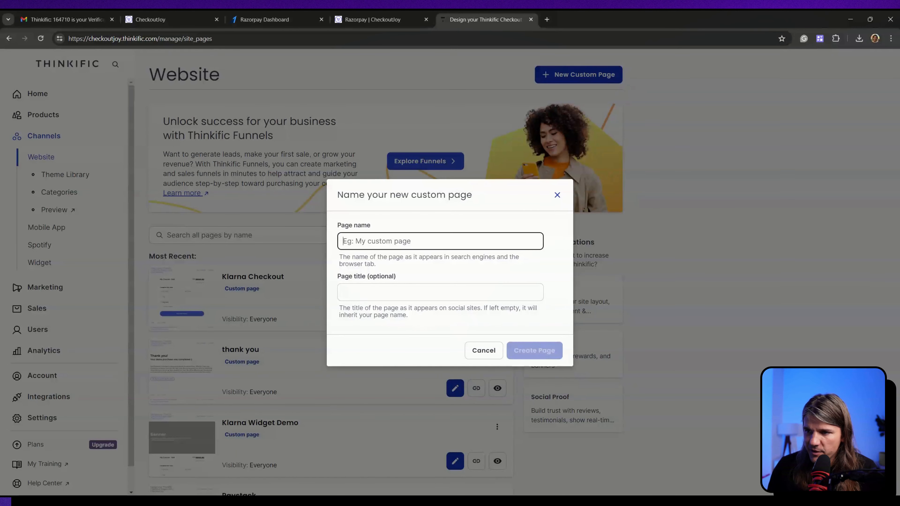
type("Razorpay Checkout")
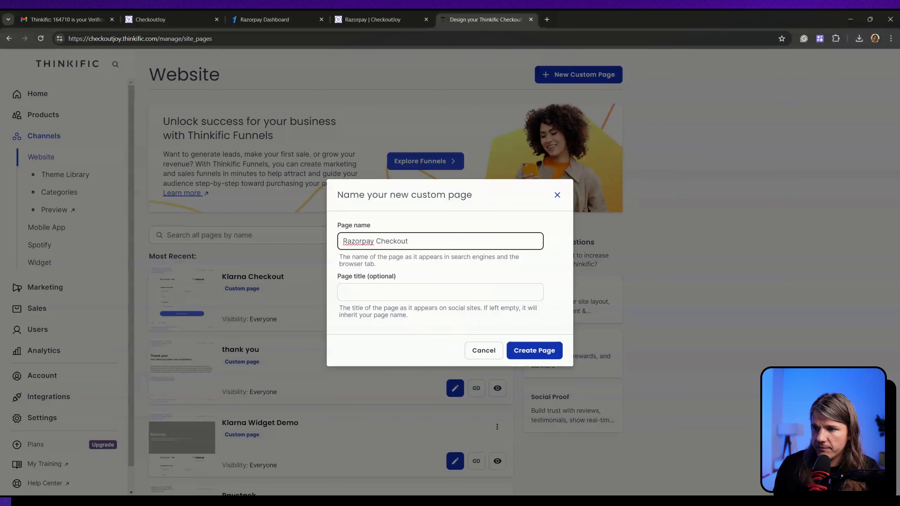
left_click(519, 353)
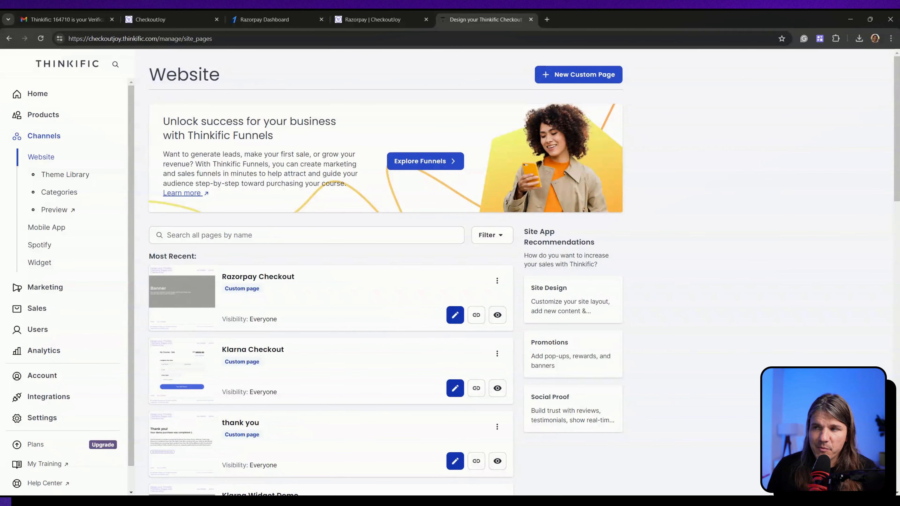
left_click(263, 278)
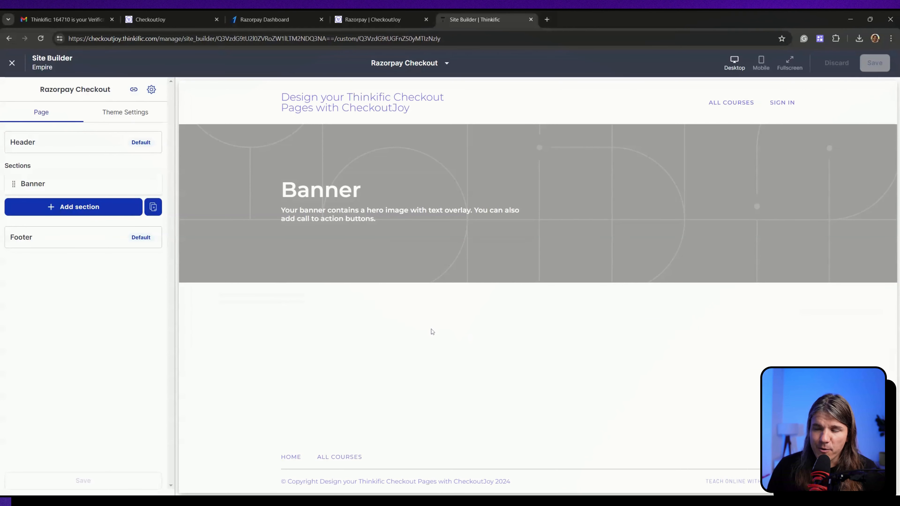
Step: Add a CheckoutJoy Checkout Widget section below the Banner on the Razorpay Checkout page
left_click(81, 208)
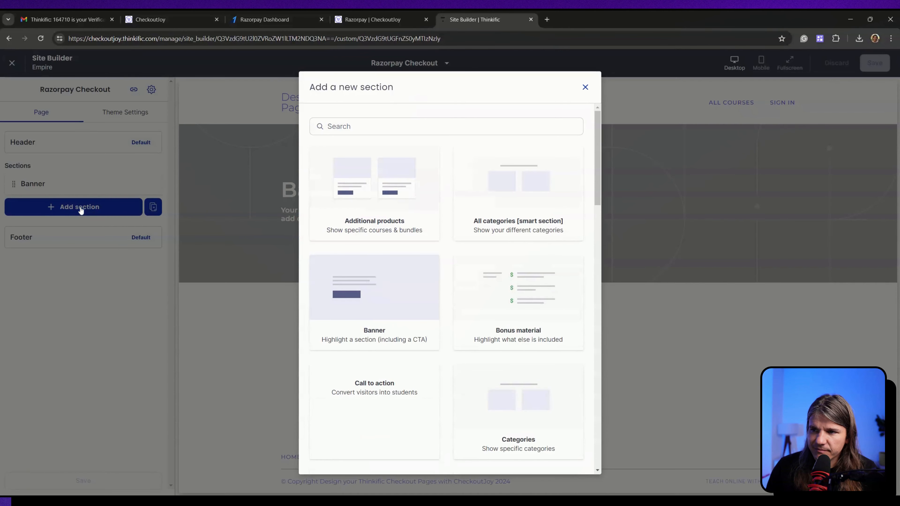
scroll(456, 308, "down", 15)
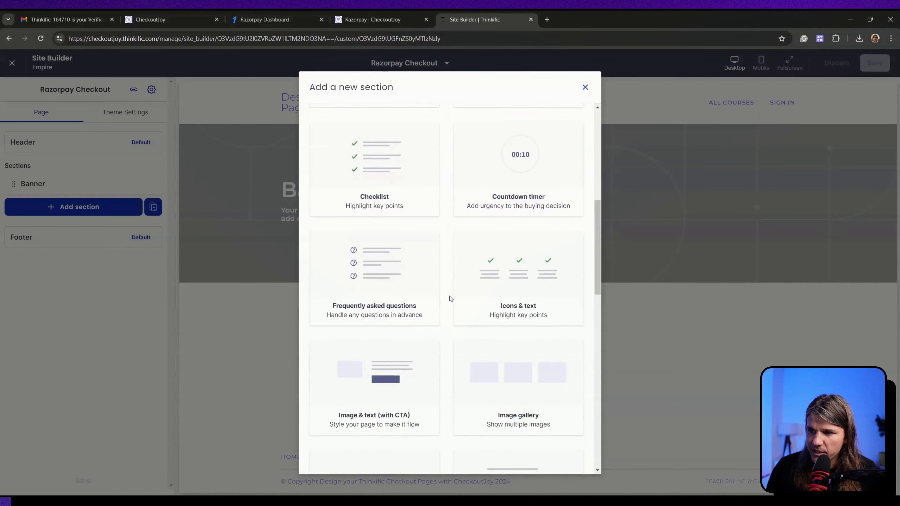
scroll(450, 298, "down", 10)
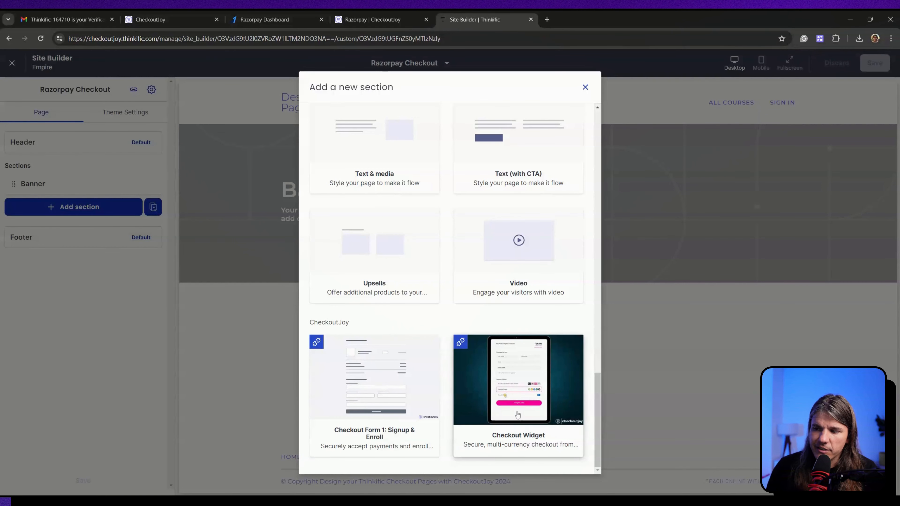
left_click(517, 415)
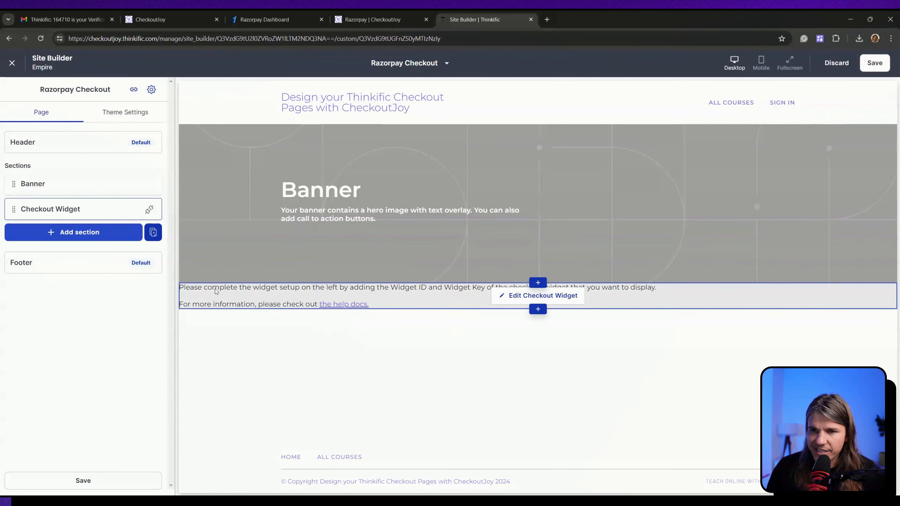
Step: Copy the Widget ID from CheckoutJoy's Embed tab into the Checkout Widget section settings
left_click(65, 211)
left_click(73, 190)
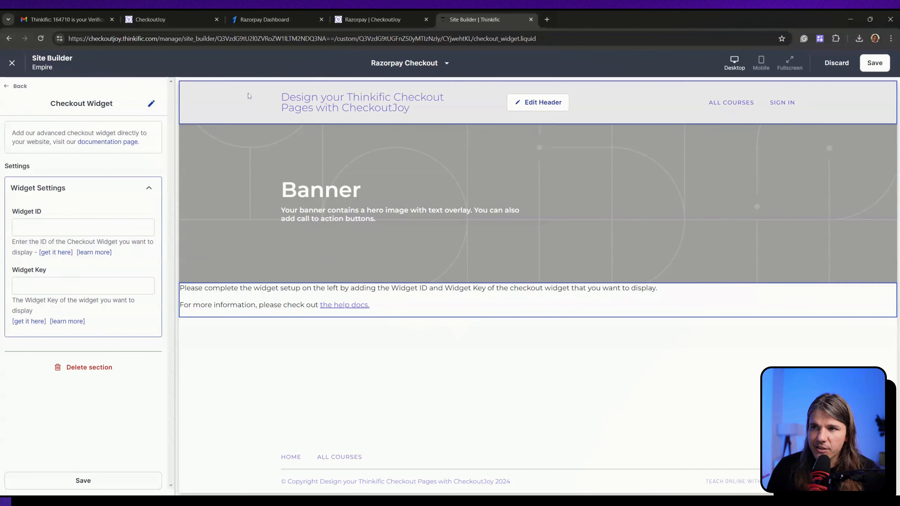
left_click(182, 18)
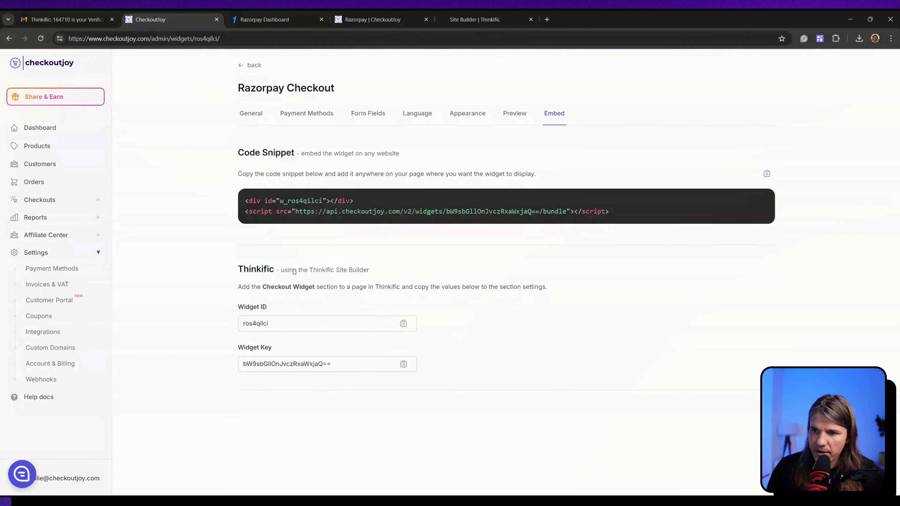
left_click_drag(236, 355, 286, 352)
left_click(250, 310)
left_click(403, 323)
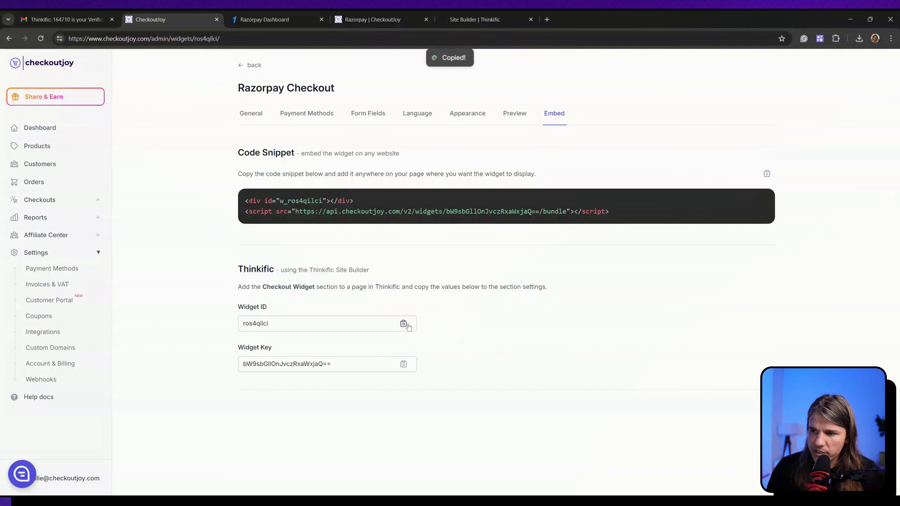
left_click(487, 19)
left_click(64, 228)
key("ctrl+v")
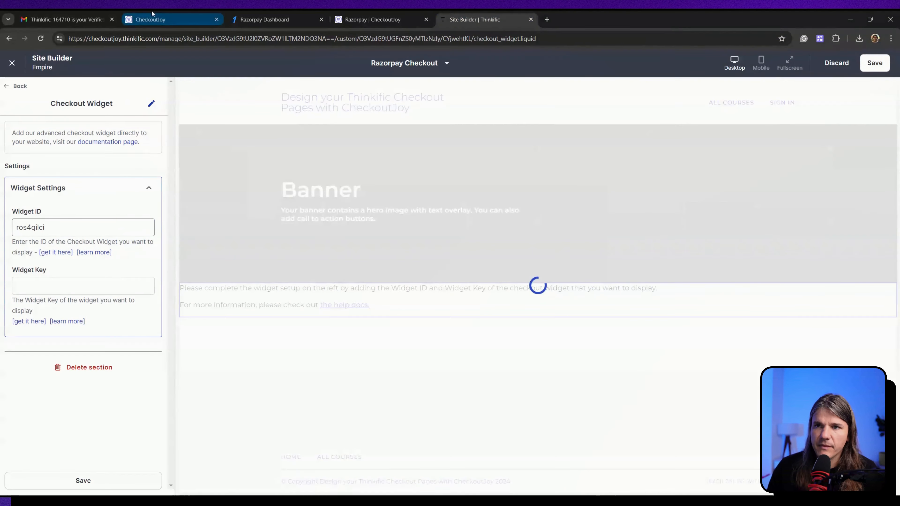
Step: Paste the Widget Key from CheckoutJoy into the Checkout Widget settings and save the page
left_click(153, 13)
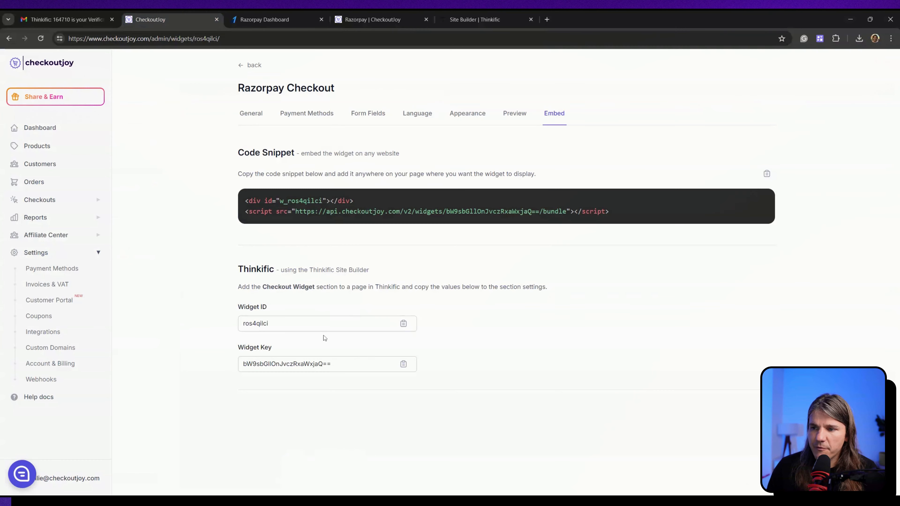
left_click(403, 363)
left_click(475, 19)
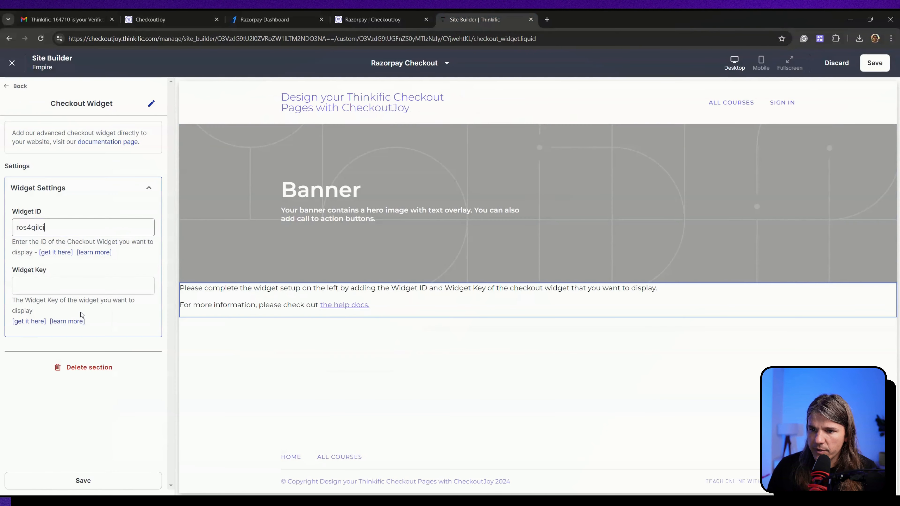
left_click(83, 286)
key("ctrl+v")
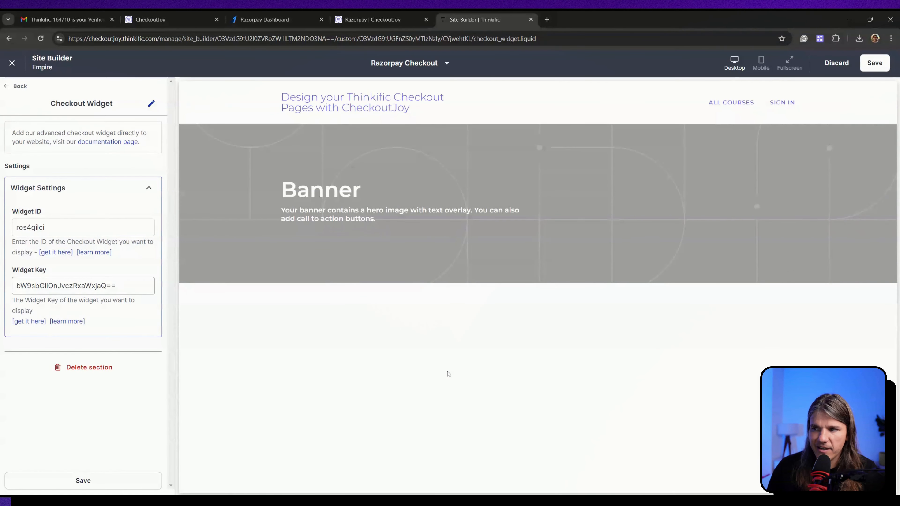
scroll(686, 347, "down", 2)
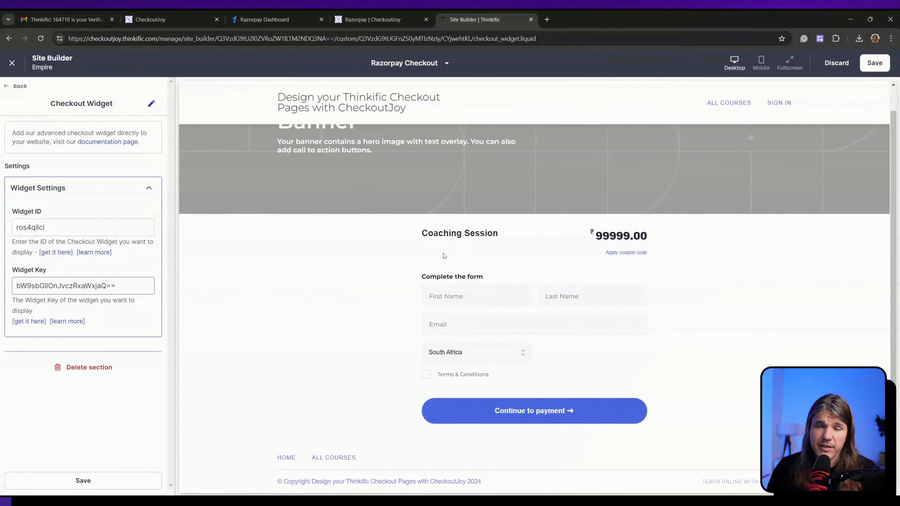
left_click(871, 66)
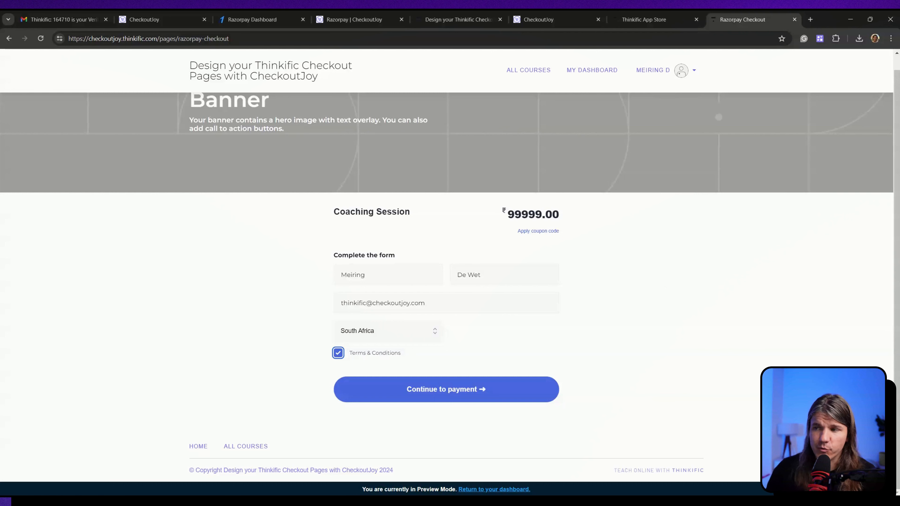
Step: Preview the Razorpay Checkout page via its web address and complete the buyer details form
scroll(424, 253, "up", 2)
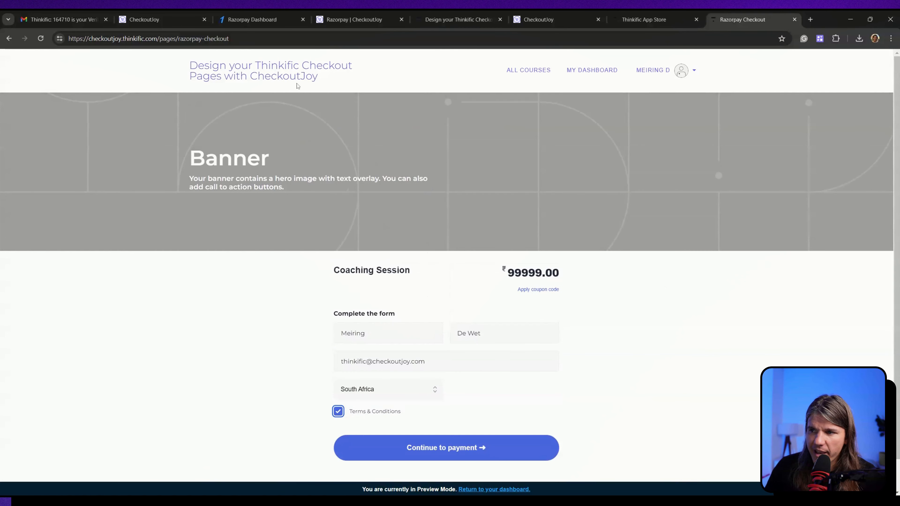
left_click_drag(178, 38, 231, 39)
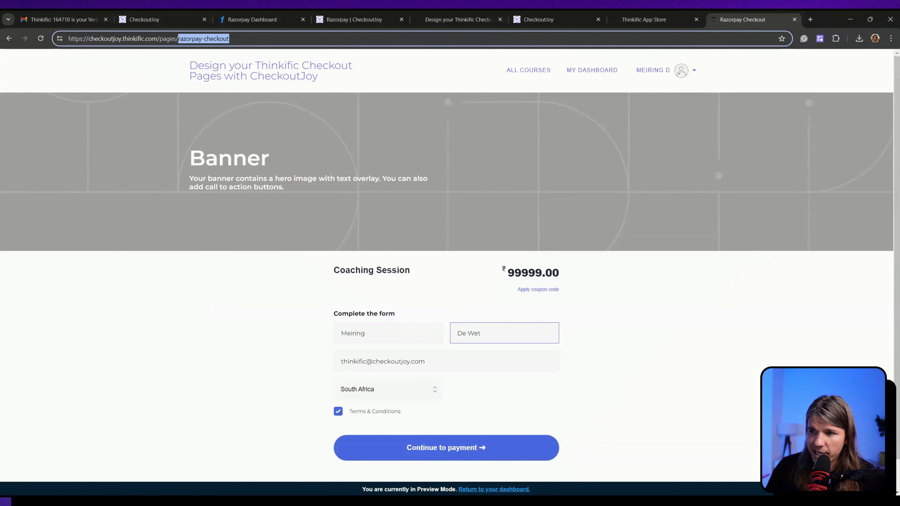
scroll(452, 333, "down", 2)
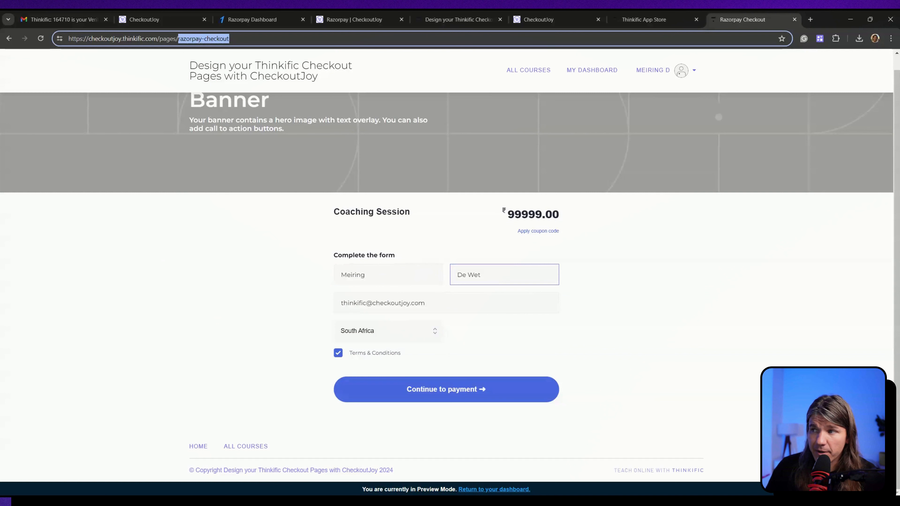
type("wq")
left_click(297, 333)
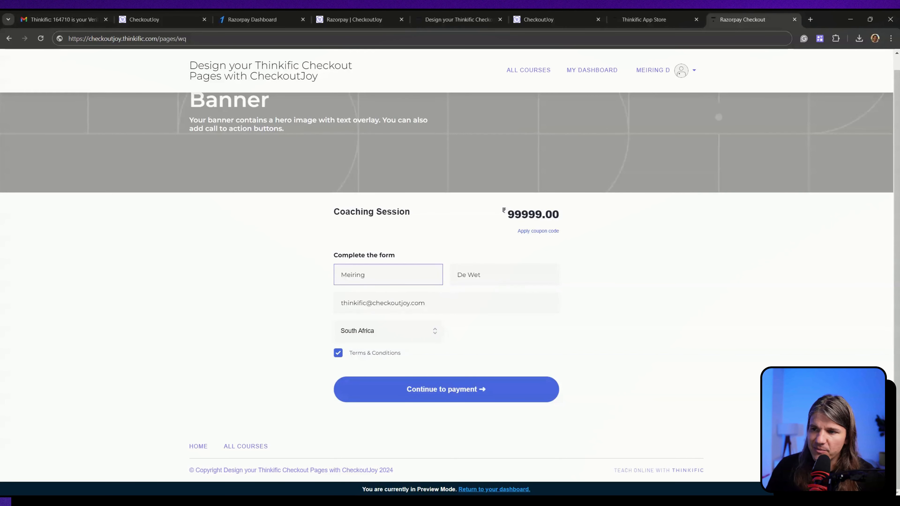
Step: Continue to the ₹99,999 Razorpay payment and enter a valid contact phone number
left_click(408, 396)
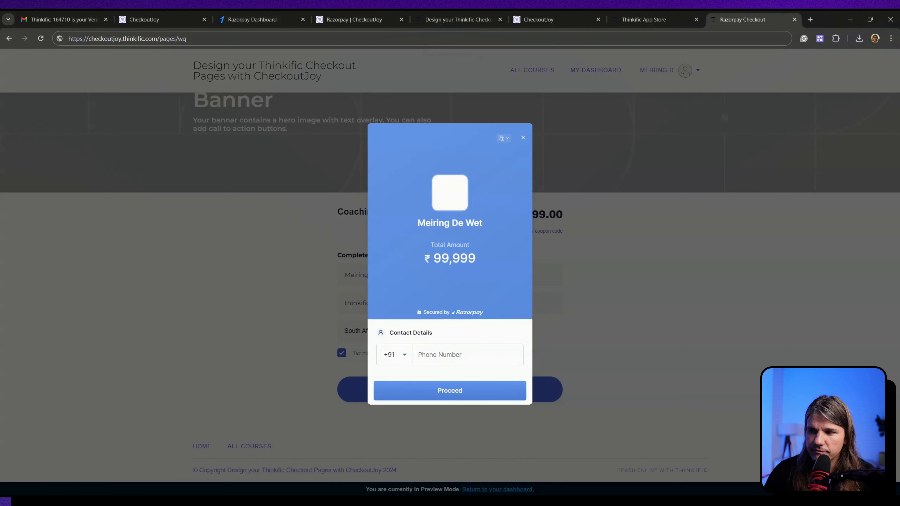
left_click(455, 355)
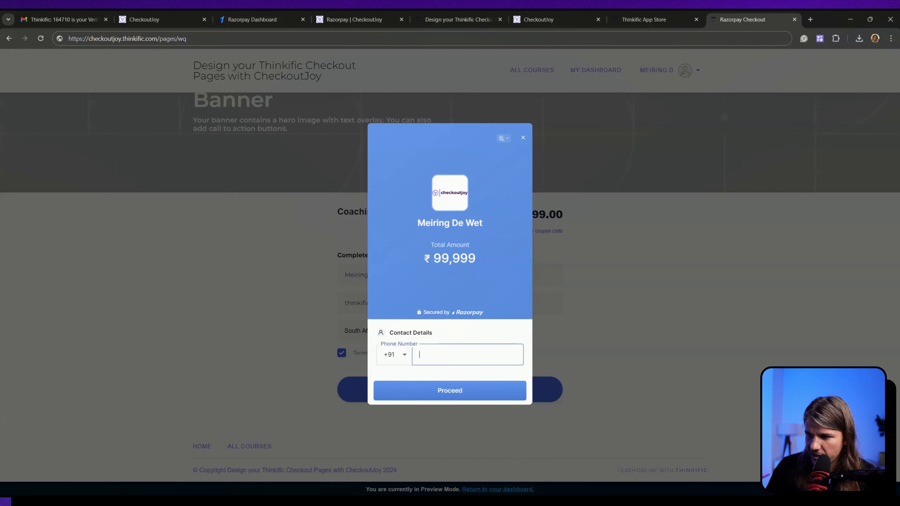
type("9111111111111")
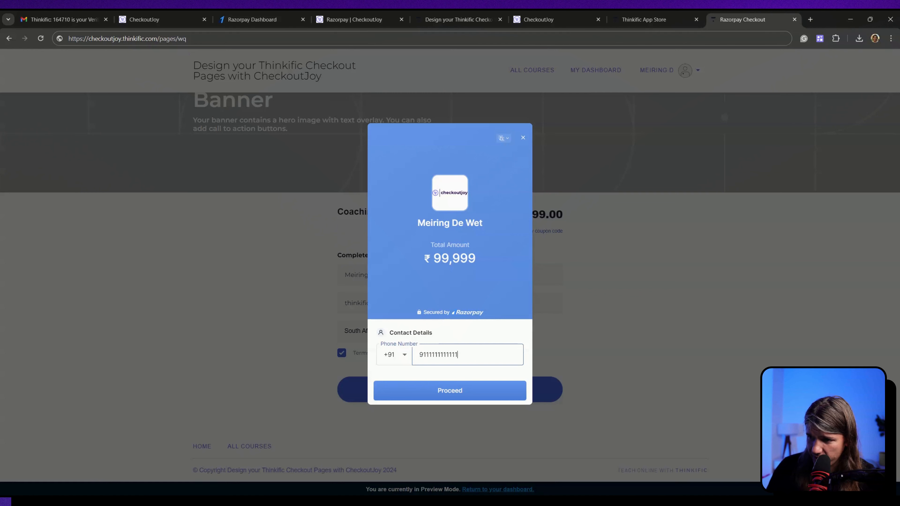
left_click(440, 392)
left_click_drag(457, 346, 320, 344)
type("987654")
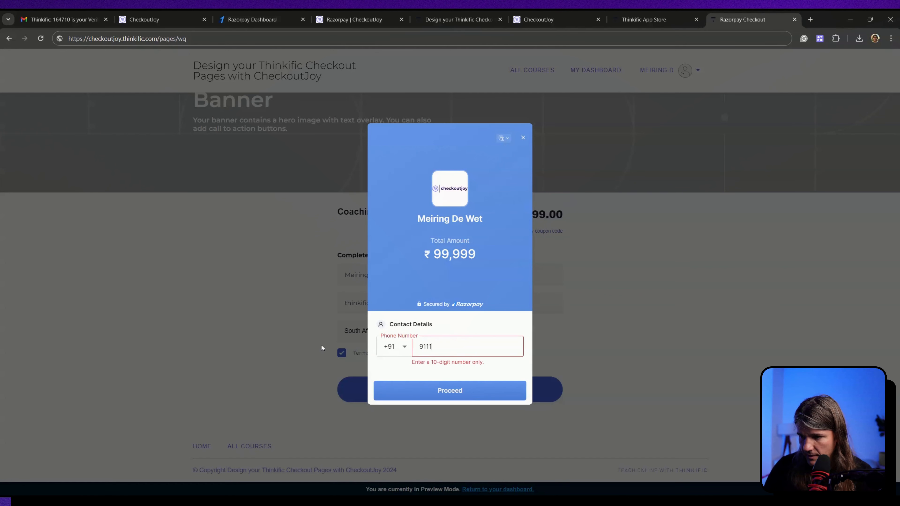
left_click(492, 390)
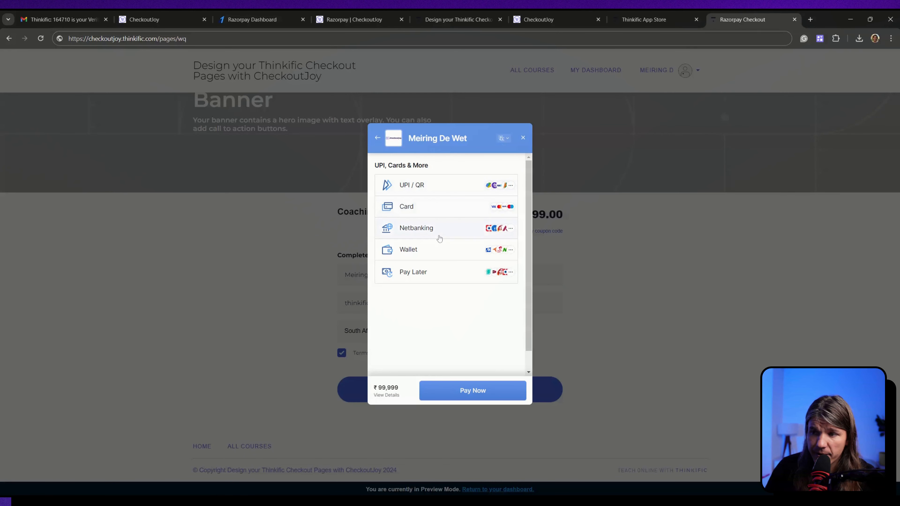
Step: Pay by card using the test Visa card details with expiry 12/32
left_click(452, 255)
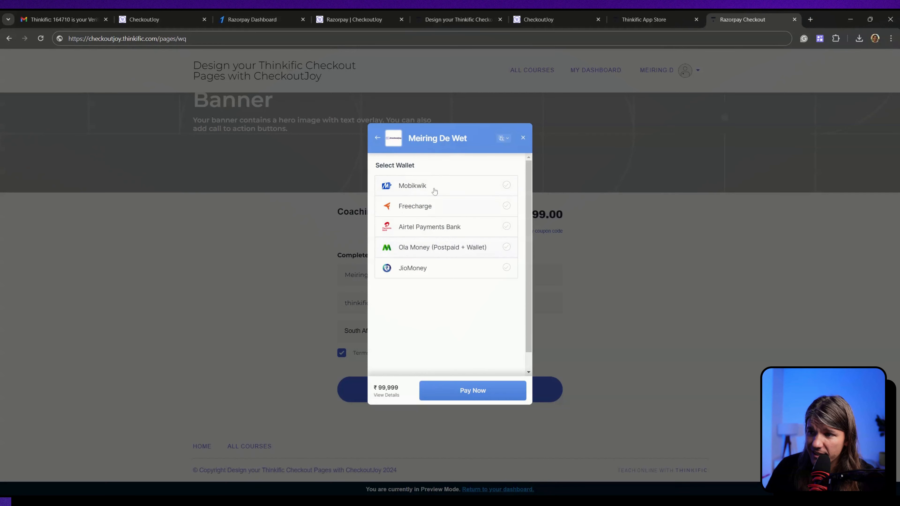
left_click(378, 138)
left_click(452, 272)
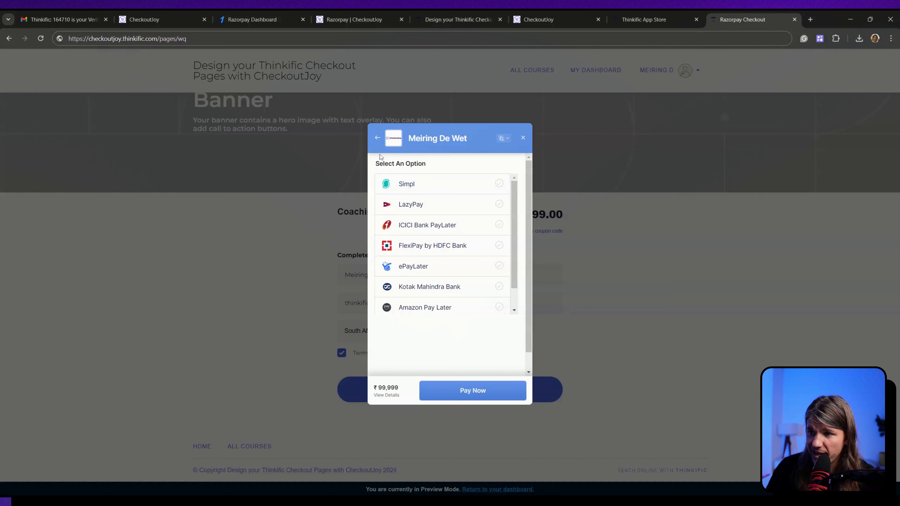
left_click(379, 139)
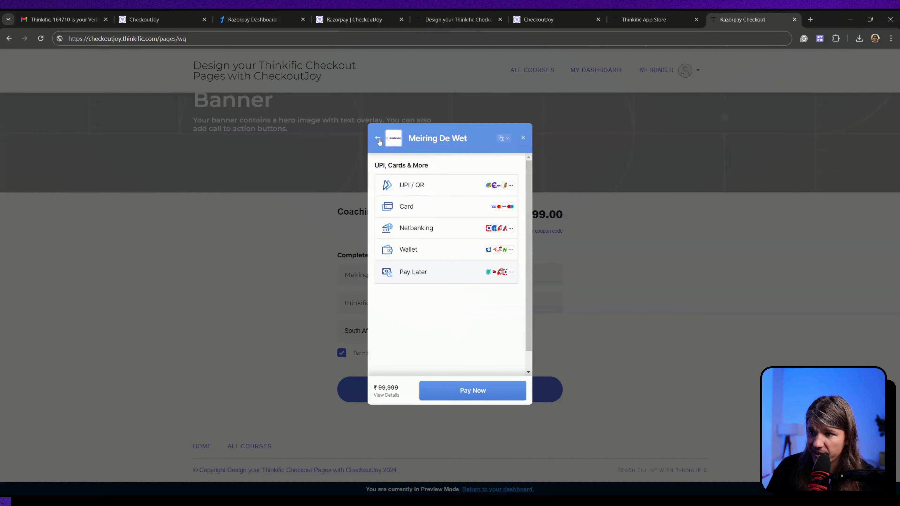
left_click(409, 210)
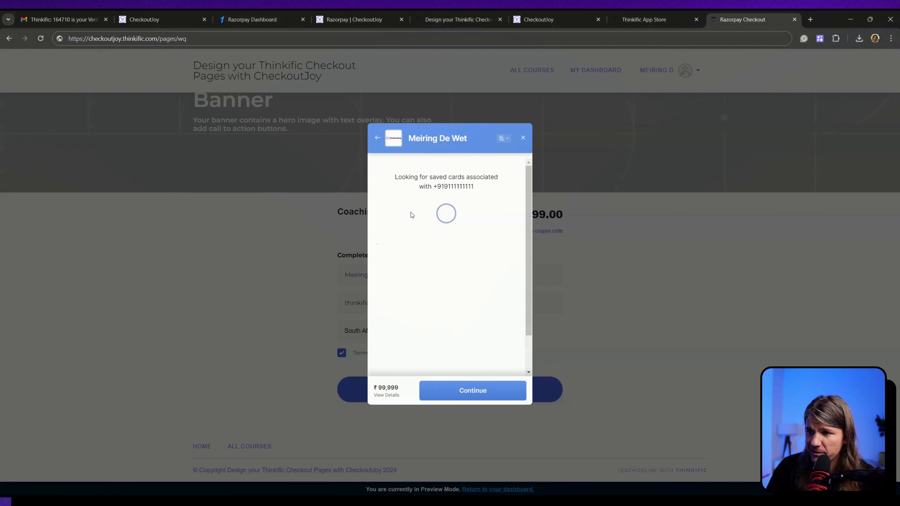
type("4111111111111111")
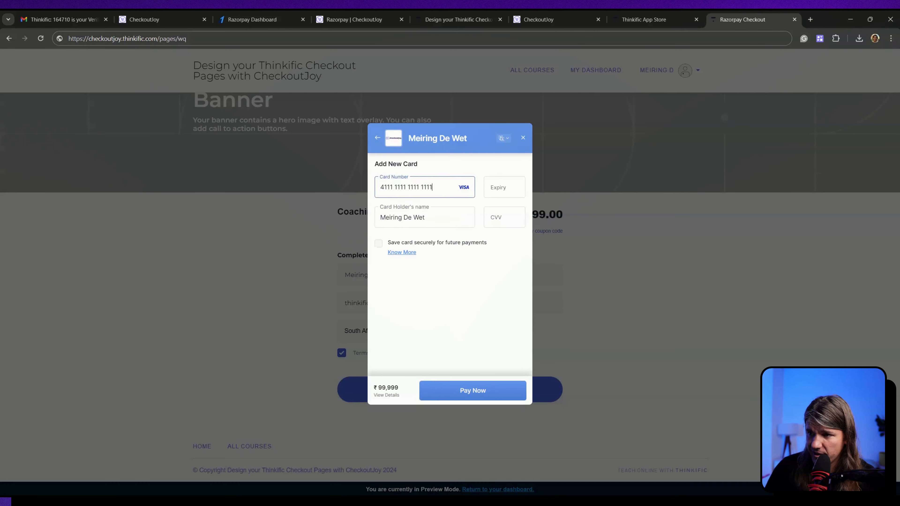
type("1232123")
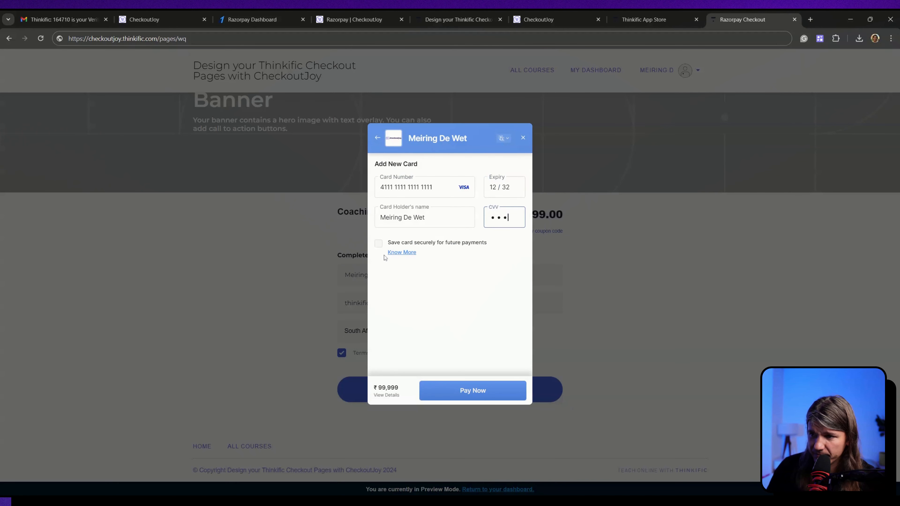
left_click(468, 392)
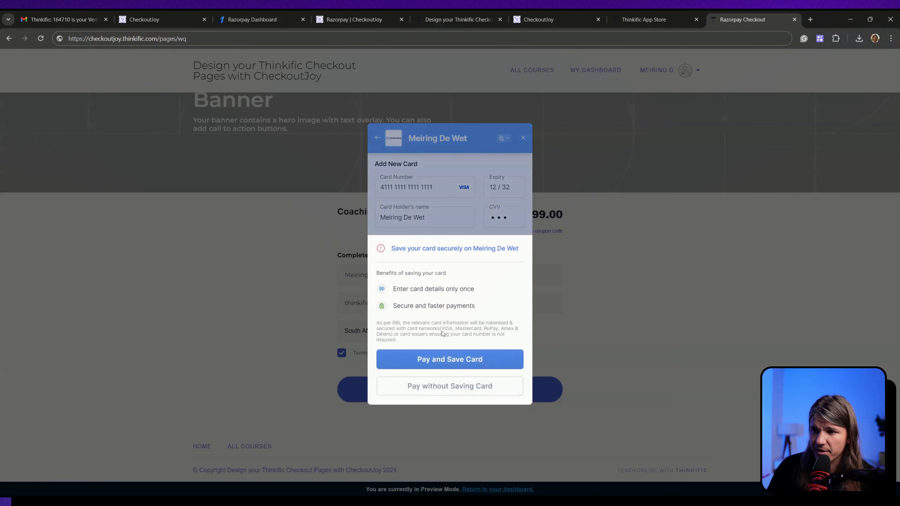
Step: Complete the payment without saving the card, then review Thinkific's All users list of 23 users
left_click(454, 391)
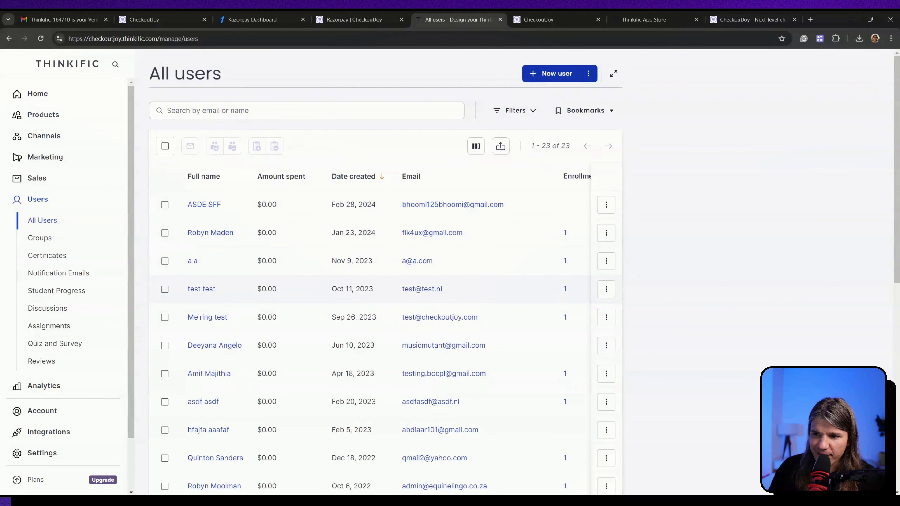
scroll(293, 331, "down", 10)
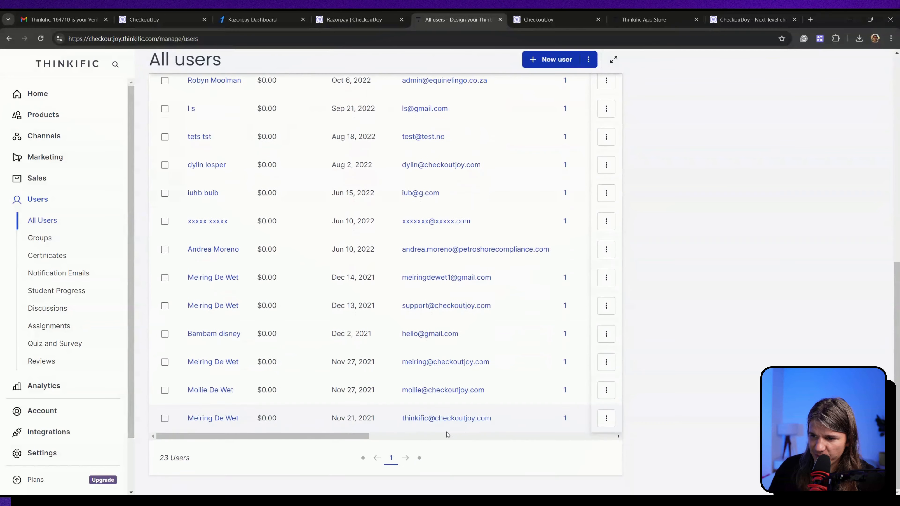